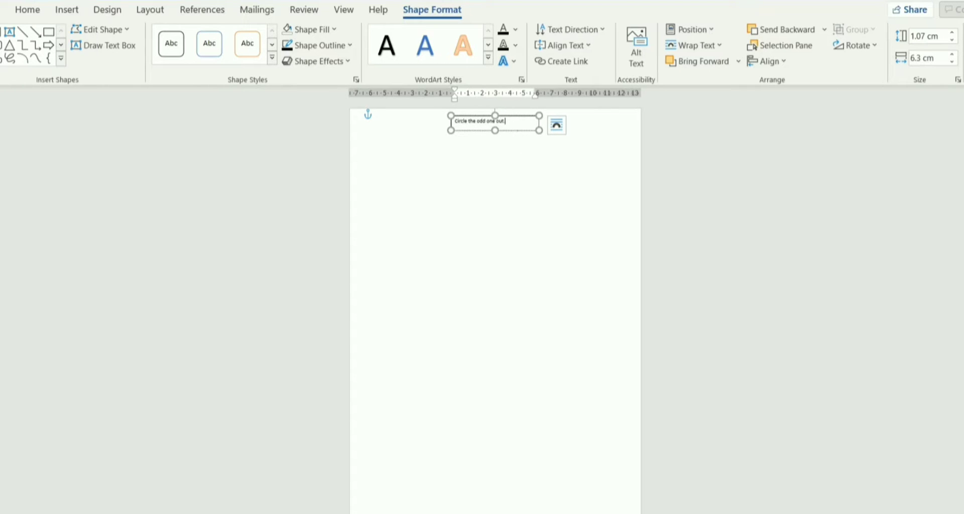
Complete the text box instruction "Circle the odd one out." with its full stop and set its font size to 28.
{"action": "type", "text": "."}
{"action": "left_click", "coordinate": [30, 11]}
{"action": "left_click", "coordinate": [191, 36]}
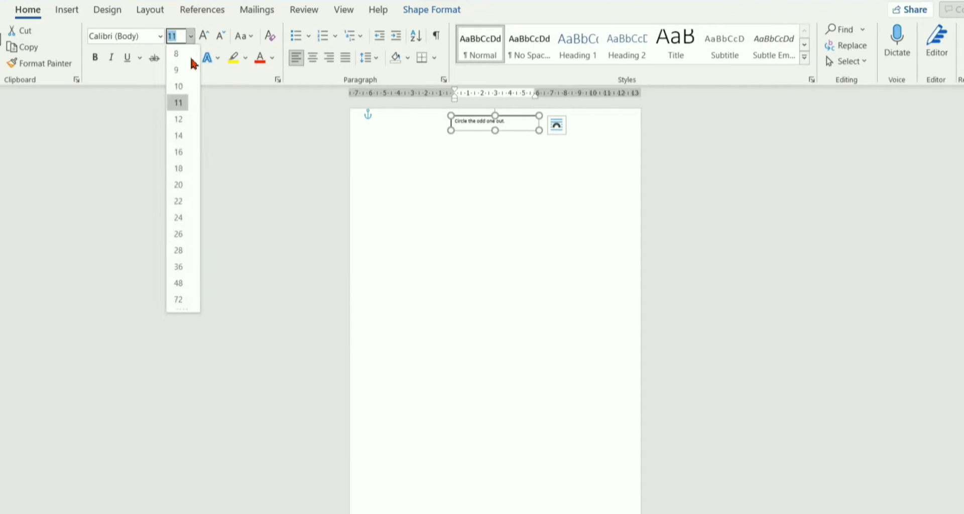
{"action": "left_click", "coordinate": [181, 250]}
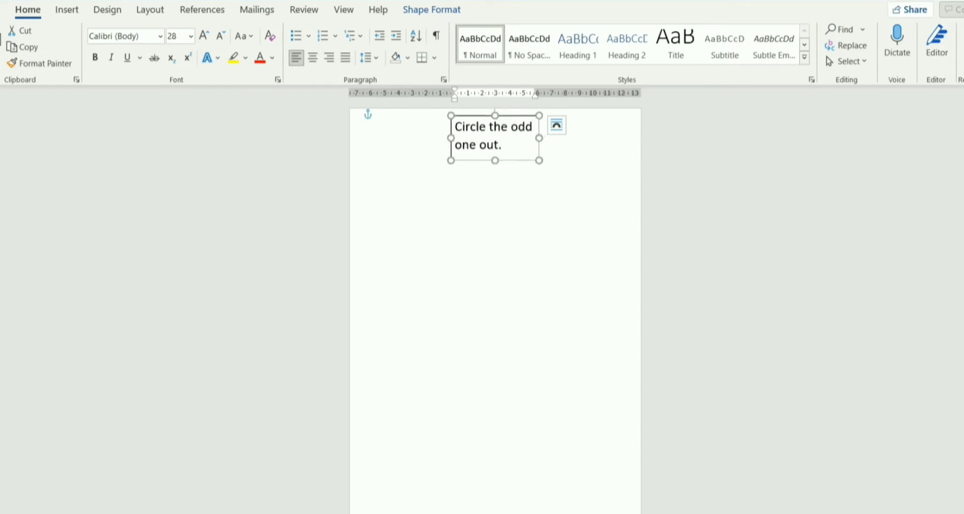
Widen the instruction text box on both sides to about 20.7 cm so it spans the full page width on one line.
{"action": "left_click_drag", "start_coordinate": [541, 139], "coordinate": [629, 130]}
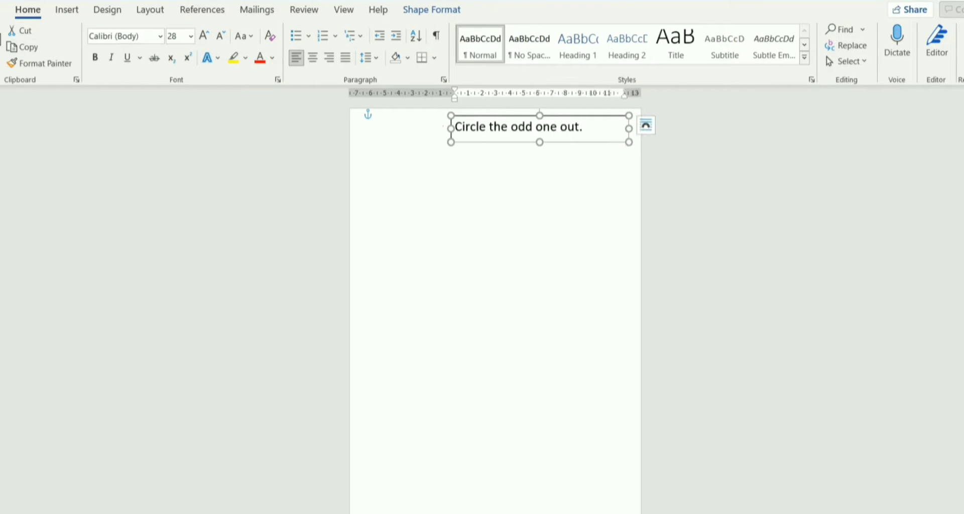
{"action": "left_click_drag", "start_coordinate": [455, 130], "coordinate": [352, 153]}
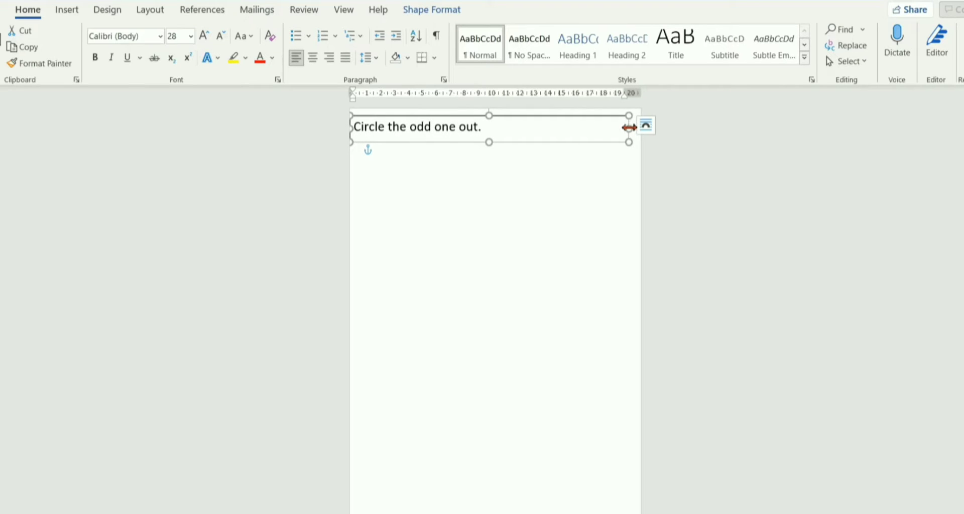
{"action": "left_click_drag", "start_coordinate": [641, 130], "coordinate": [639, 130]}
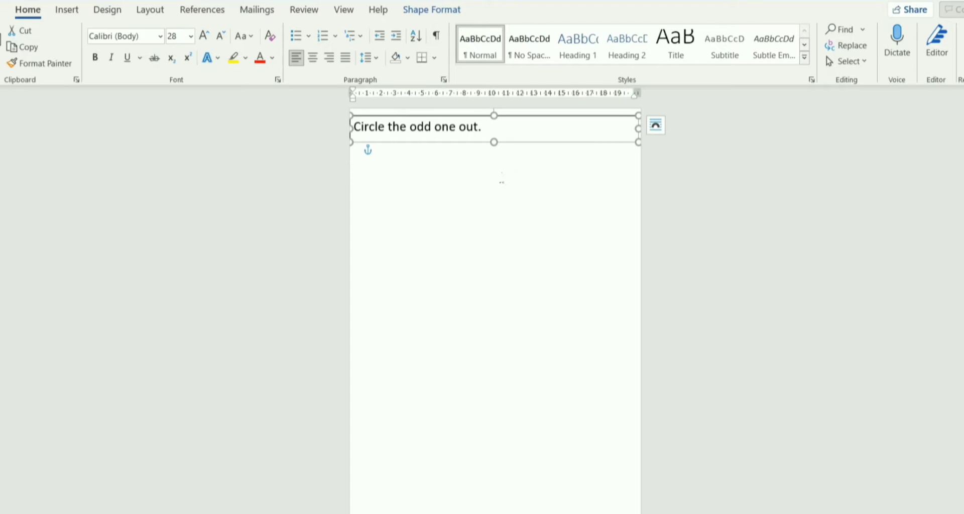
{"action": "left_click", "coordinate": [502, 178]}
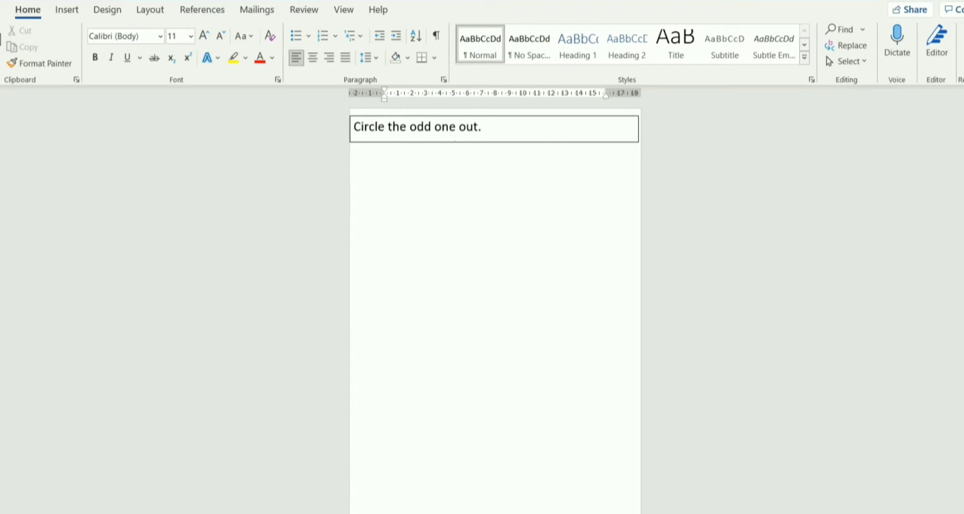
Set the instruction text to Arial, centre it within its text box, and align the box with the page edges.
{"action": "left_click", "coordinate": [464, 146]}
{"action": "left_click", "coordinate": [160, 35]}
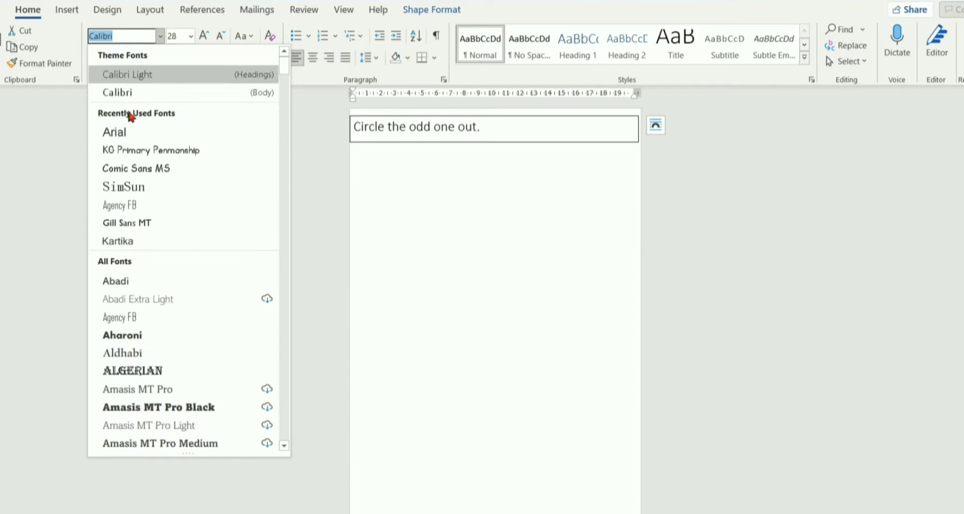
{"action": "left_click", "coordinate": [120, 138]}
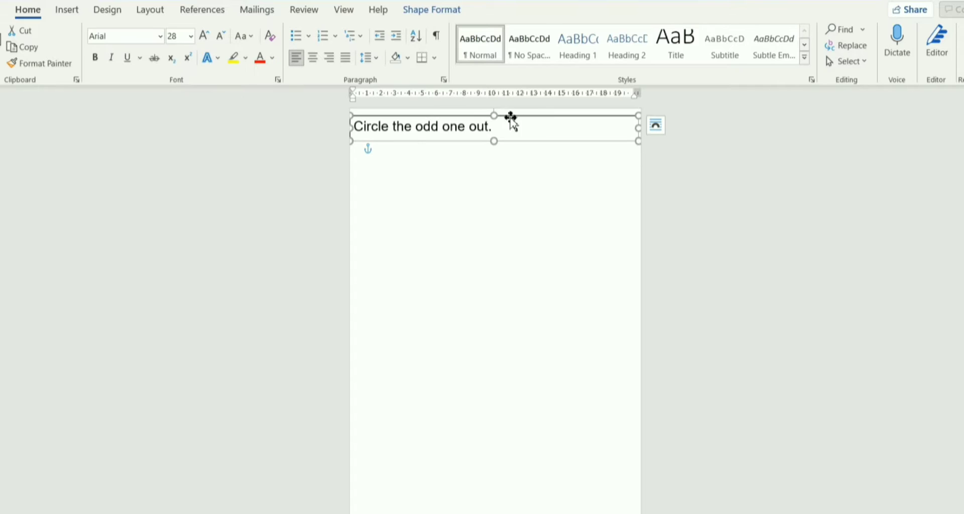
{"action": "left_click", "coordinate": [313, 59]}
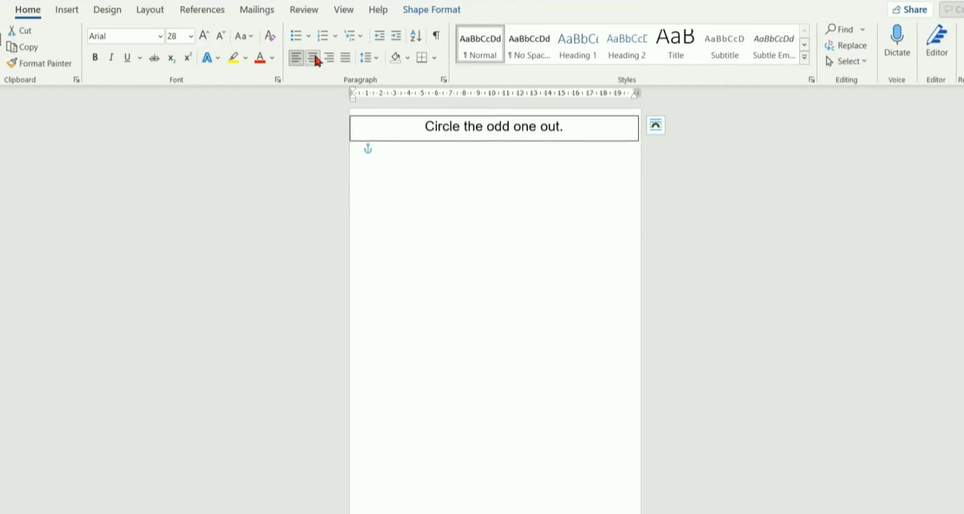
{"action": "left_click", "coordinate": [385, 147]}
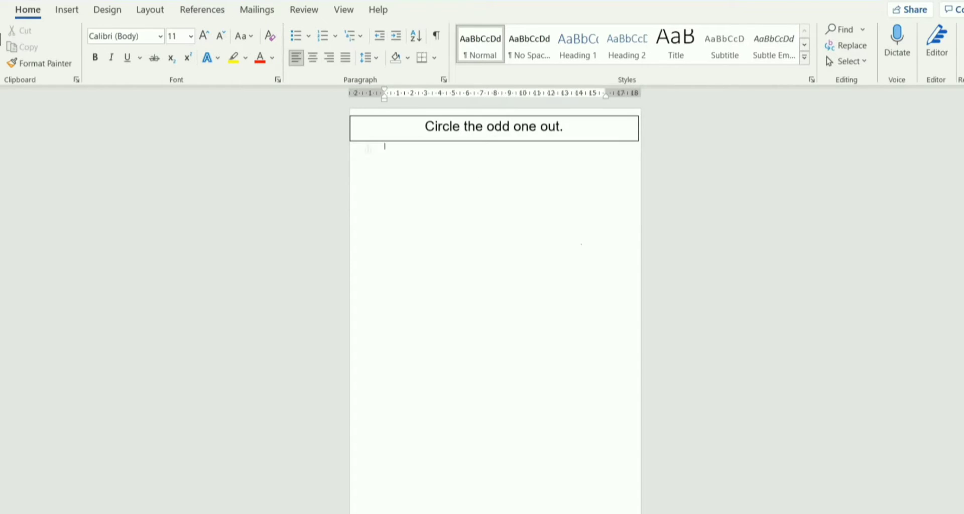
{"action": "left_click", "coordinate": [622, 142]}
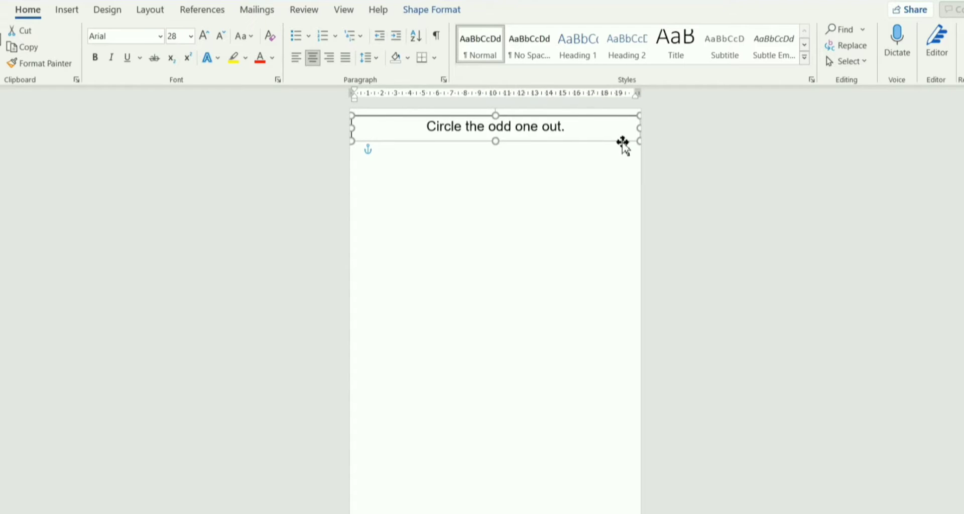
{"action": "left_click", "coordinate": [240, 361]}
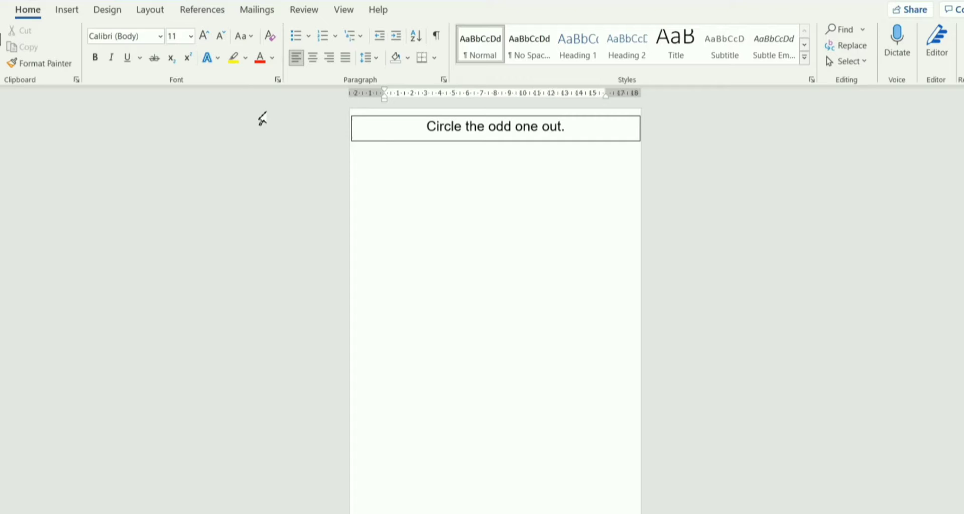
Draw a rectangle over almost the whole page as a border, about 28.41 cm high and 19.81 cm wide.
{"action": "left_click", "coordinate": [68, 11]}
{"action": "left_click", "coordinate": [156, 32]}
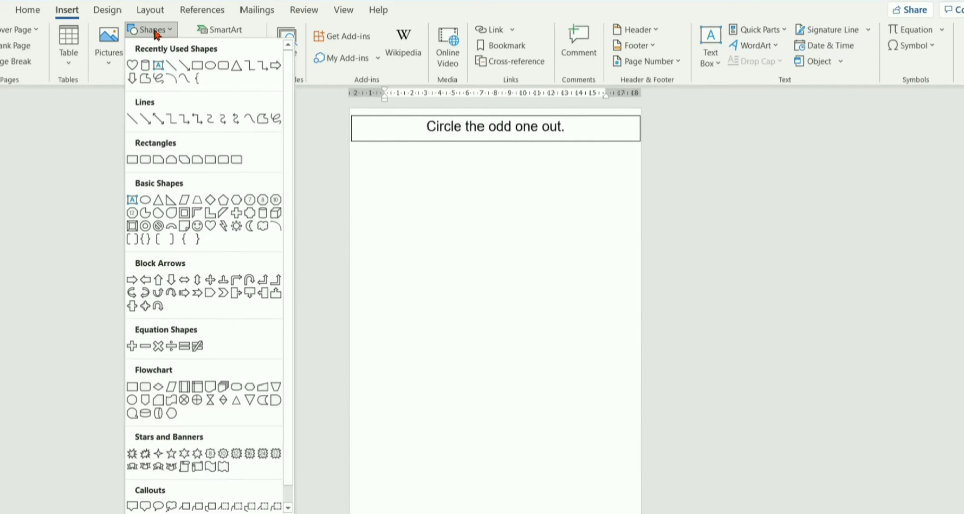
{"action": "left_click", "coordinate": [198, 66]}
{"action": "left_click_drag", "start_coordinate": [351, 109], "coordinate": [634, 508]}
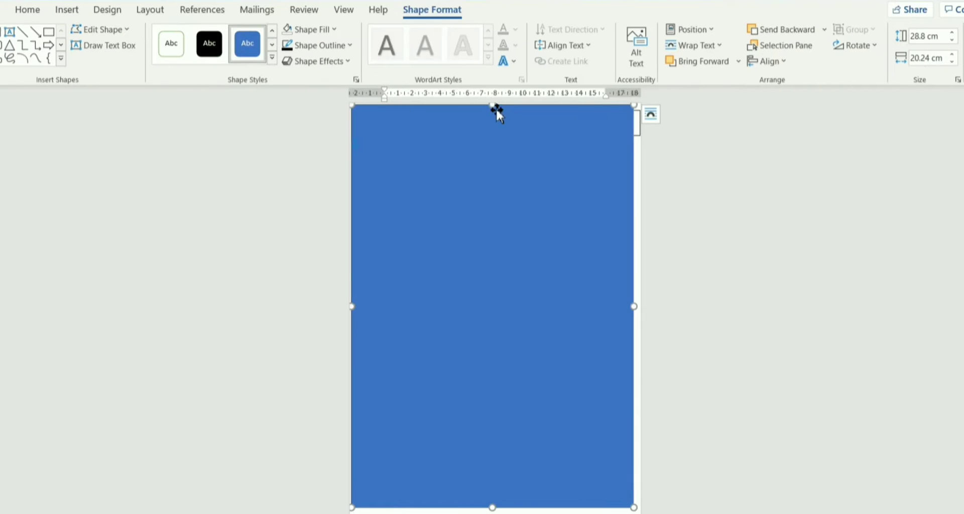
{"action": "mouse_move", "coordinate": [491, 105]}
{"action": "left_mouse_down"}
{"action": "mouse_move", "coordinate": [501, 122]}
{"action": "mouse_move", "coordinate": [501, 110]}
{"action": "left_mouse_up"}
{"action": "mouse_move", "coordinate": [353, 307]}
{"action": "left_mouse_down"}
{"action": "mouse_move", "coordinate": [370, 306]}
{"action": "mouse_move", "coordinate": [358, 308]}
{"action": "left_mouse_up"}
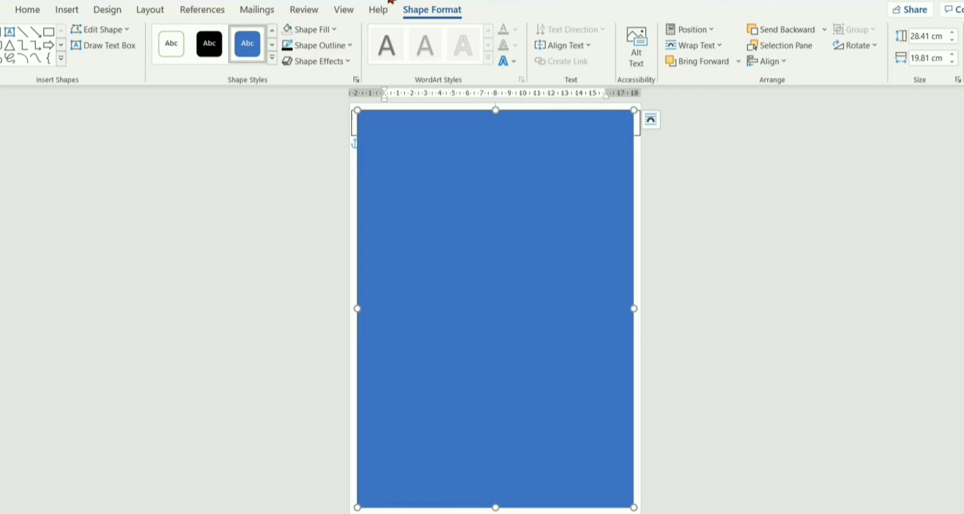
Set the page-sized rectangle to No Fill so only its outline remains around the page.
{"action": "left_click", "coordinate": [312, 30]}
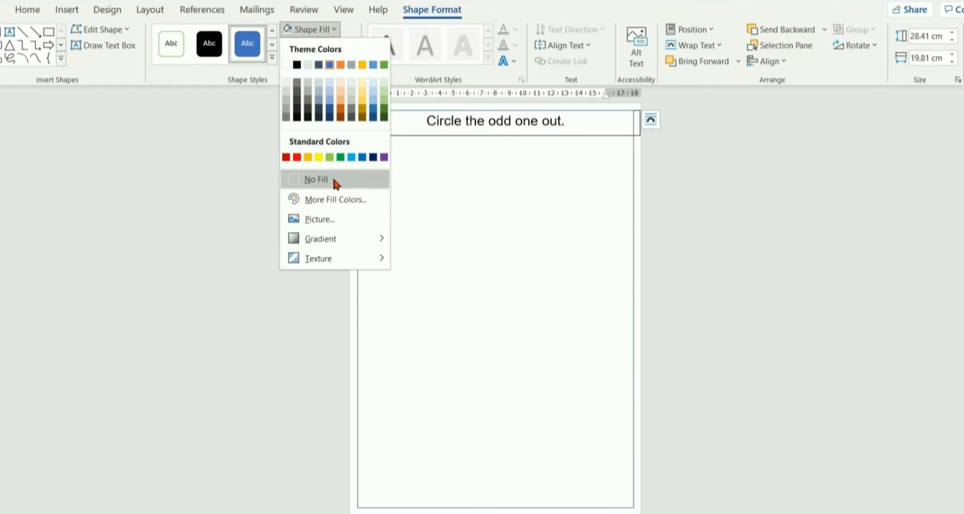
{"action": "left_click", "coordinate": [334, 181]}
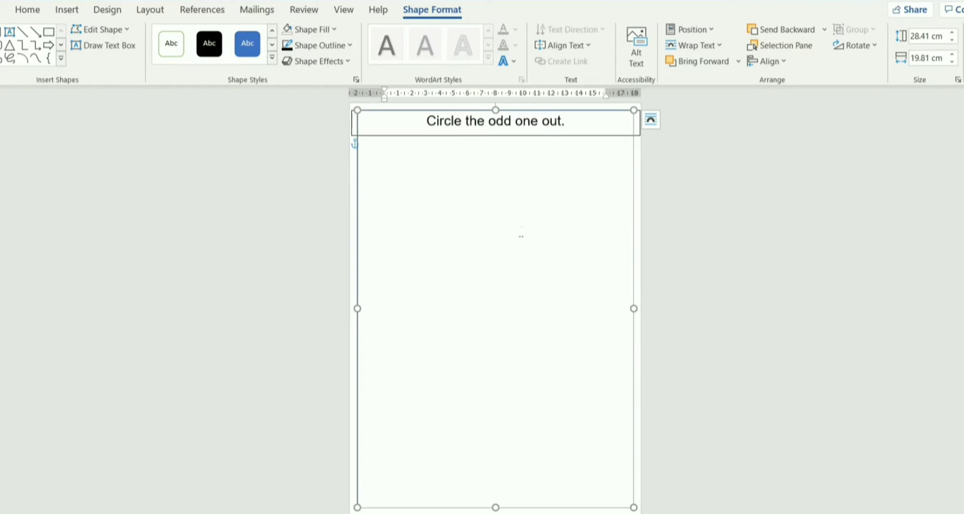
{"action": "left_click", "coordinate": [577, 139]}
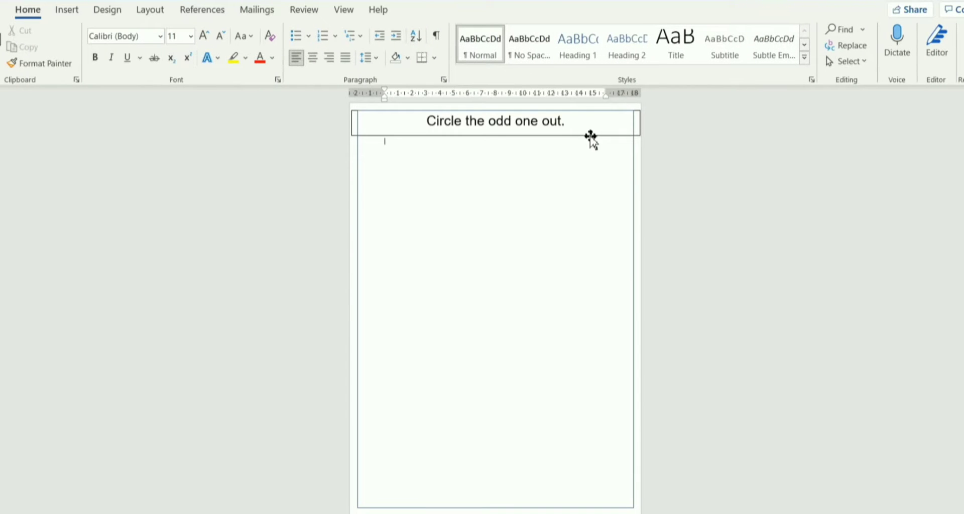
Narrow the instruction text box from both sides to about 18.56 cm wide so it fits inside the page border.
{"action": "left_click", "coordinate": [592, 136]}
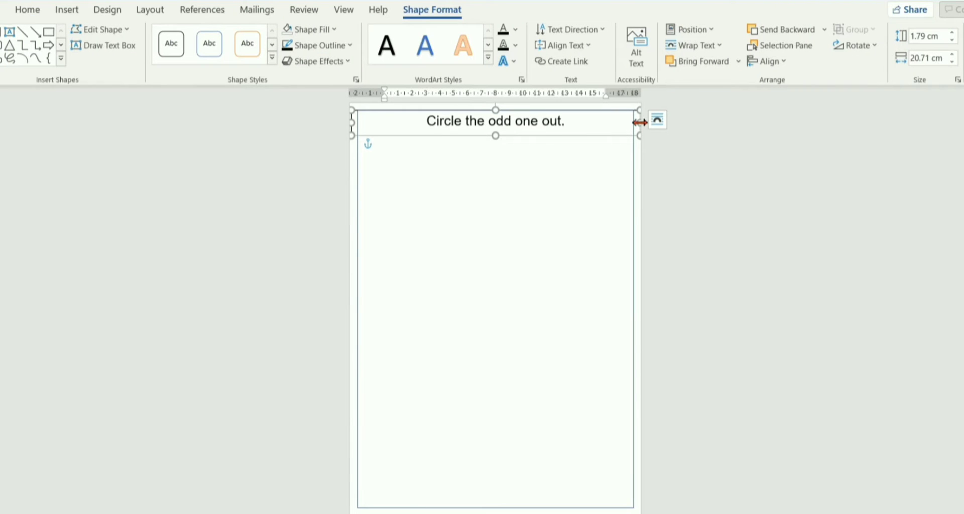
{"action": "left_click_drag", "start_coordinate": [639, 122], "coordinate": [623, 123]}
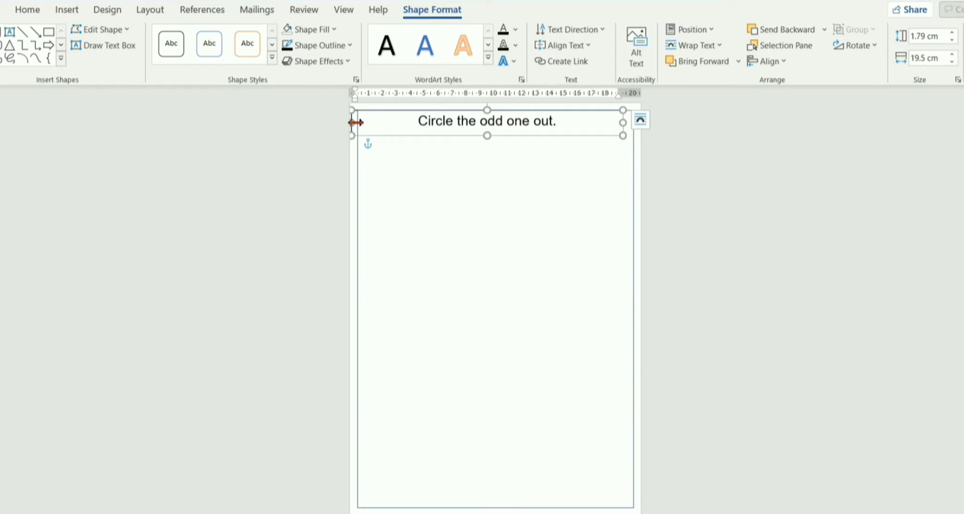
{"action": "left_click_drag", "start_coordinate": [353, 123], "coordinate": [366, 126]}
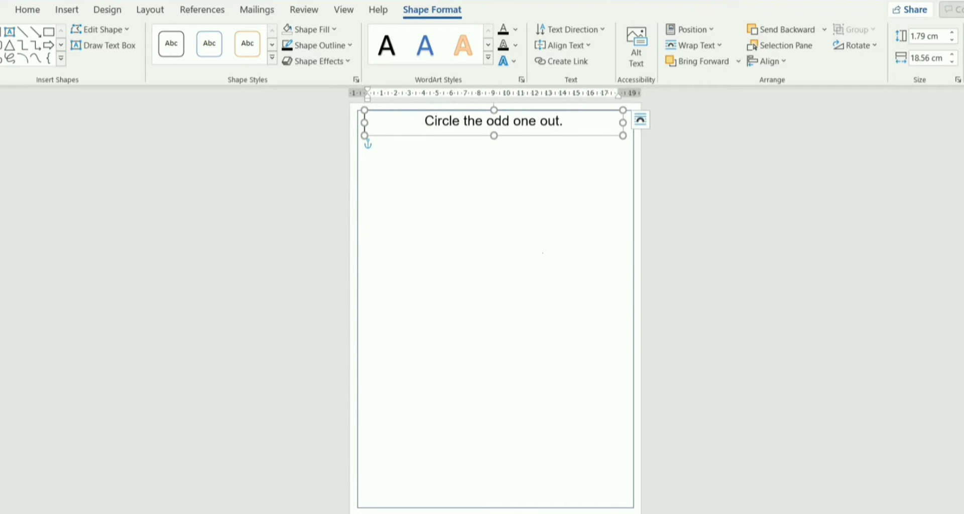
{"action": "left_click", "coordinate": [385, 141]}
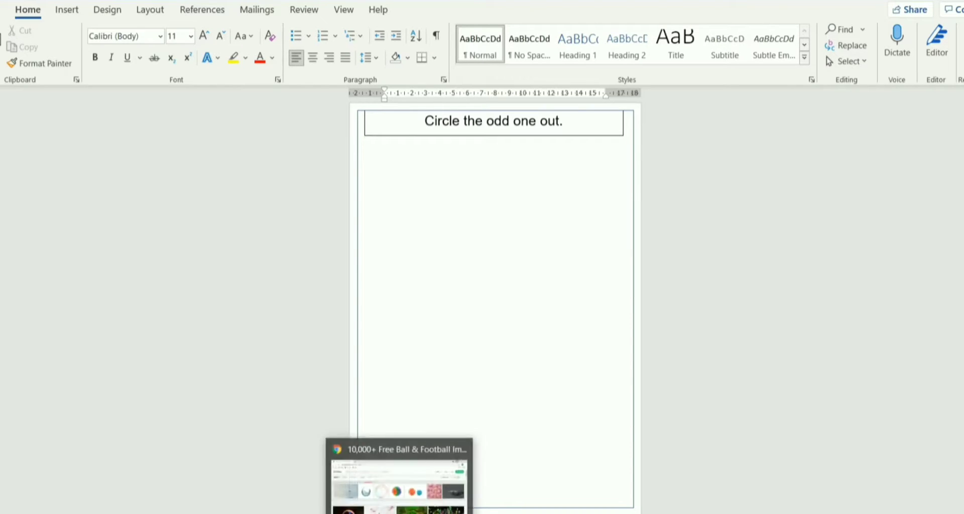
Switch to Pixabay in the Chrome browser and search its images for "apple".
{"action": "left_click", "coordinate": [400, 477]}
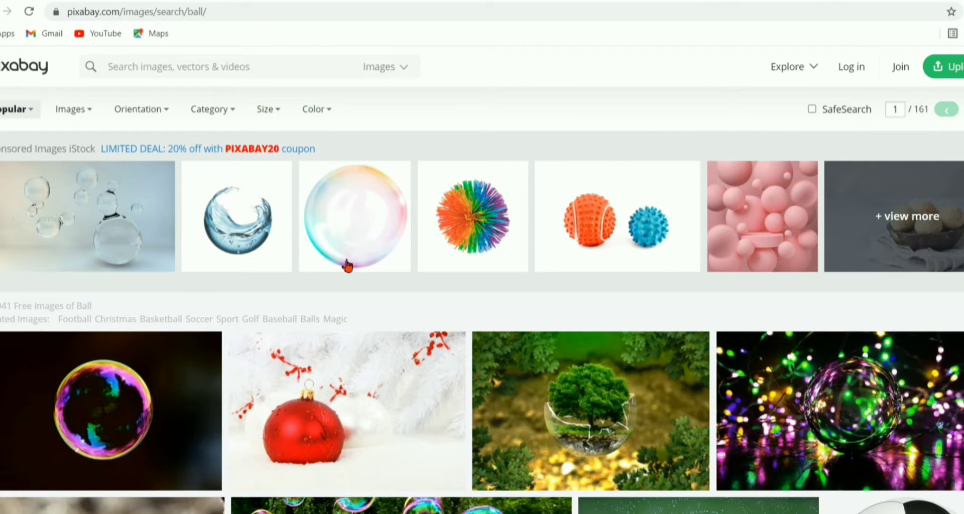
{"action": "left_click", "coordinate": [235, 67]}
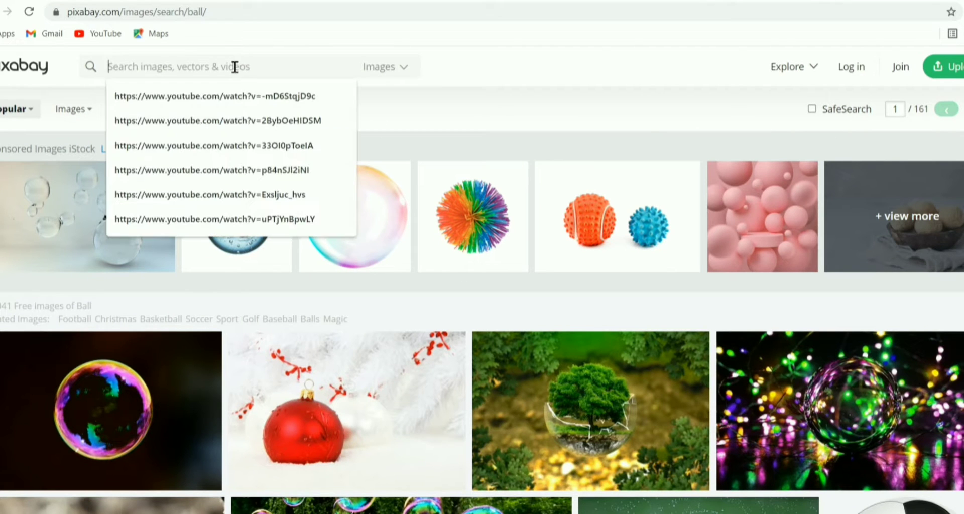
{"action": "type", "text": "apple"}
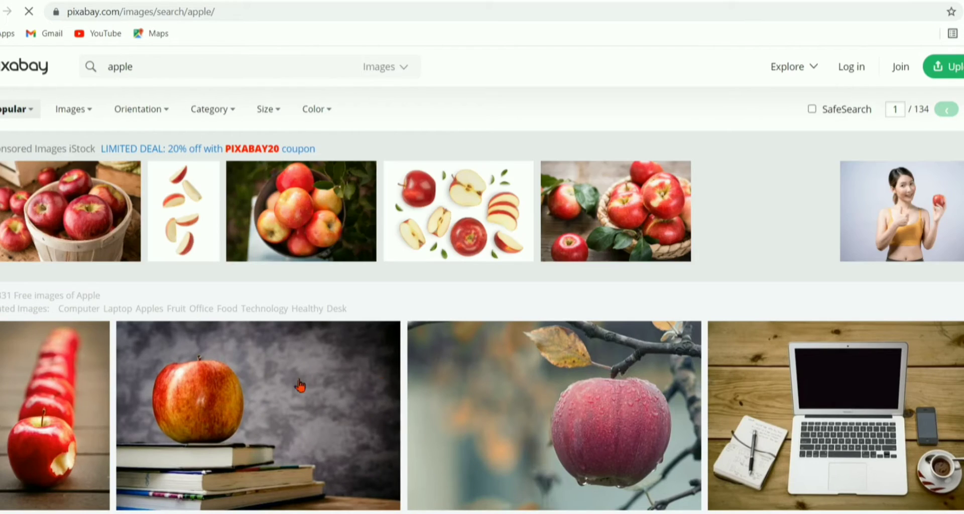
Browse the apple results and copy the sponsored image of a whole apple beside a halved one on white.
{"action": "scroll", "coordinate": [534, 364], "scroll_direction": "down", "scroll_amount": 9}
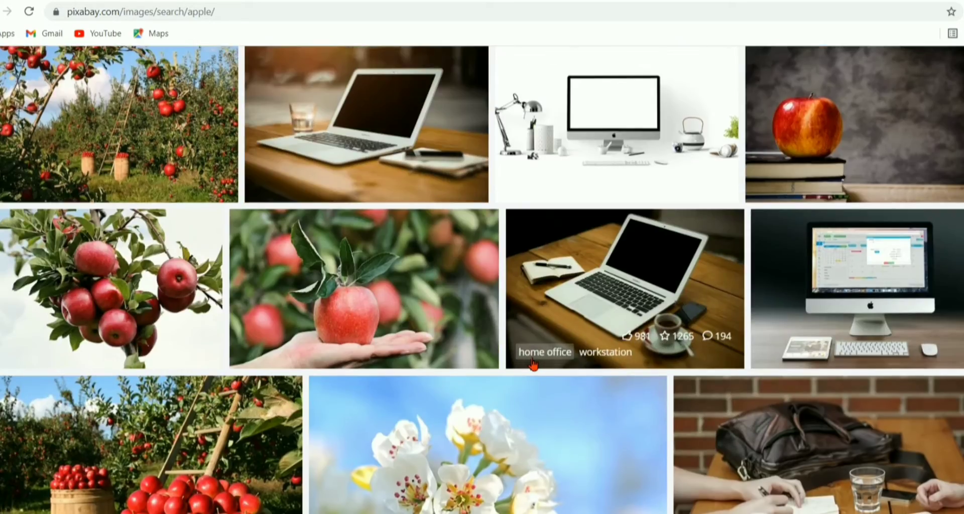
{"action": "scroll", "coordinate": [534, 364], "scroll_direction": "down", "scroll_amount": 17}
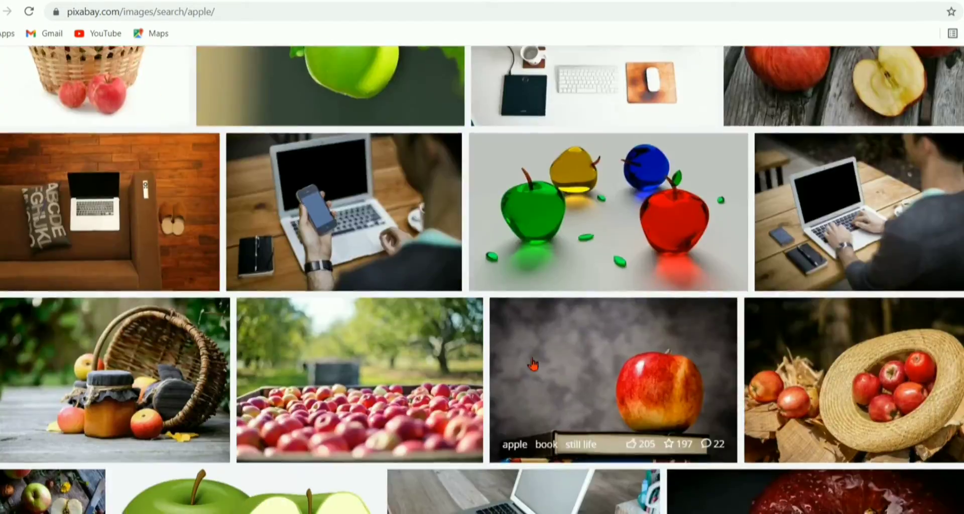
{"action": "scroll", "coordinate": [533, 363], "scroll_direction": "up", "scroll_amount": 15}
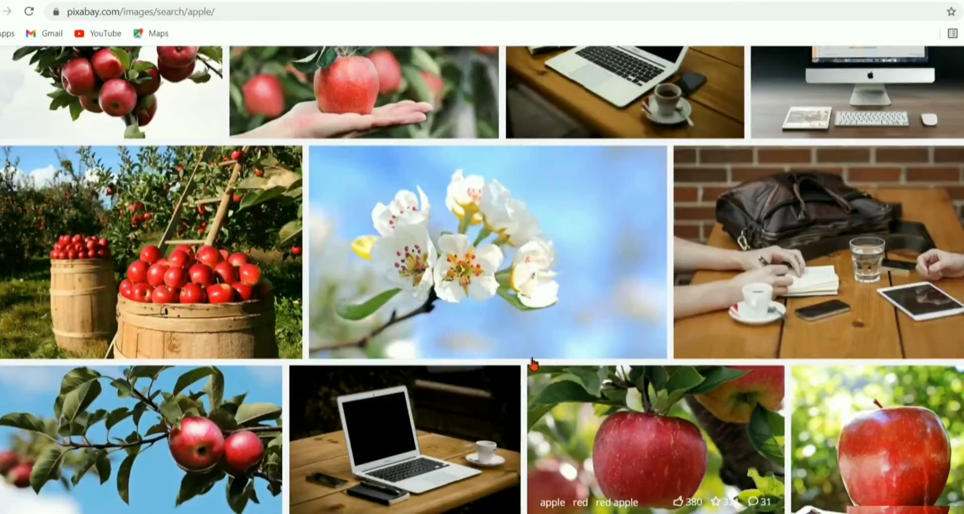
{"action": "scroll", "coordinate": [533, 363], "scroll_direction": "up", "scroll_amount": 5}
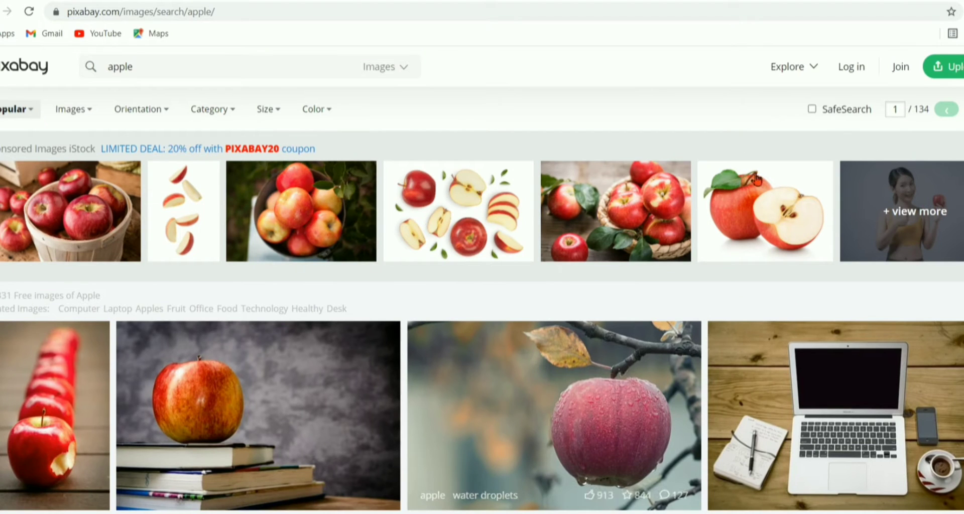
{"action": "right_click", "coordinate": [755, 222]}
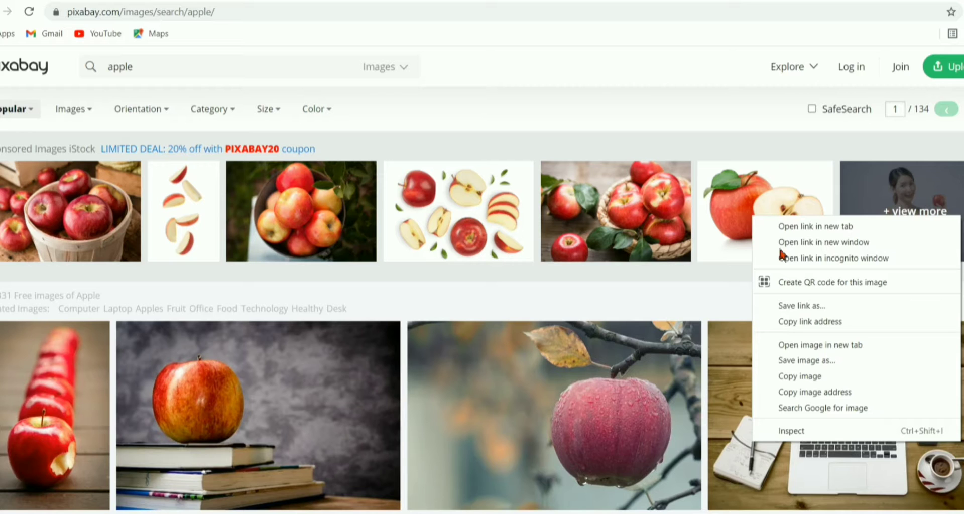
{"action": "left_click", "coordinate": [798, 377]}
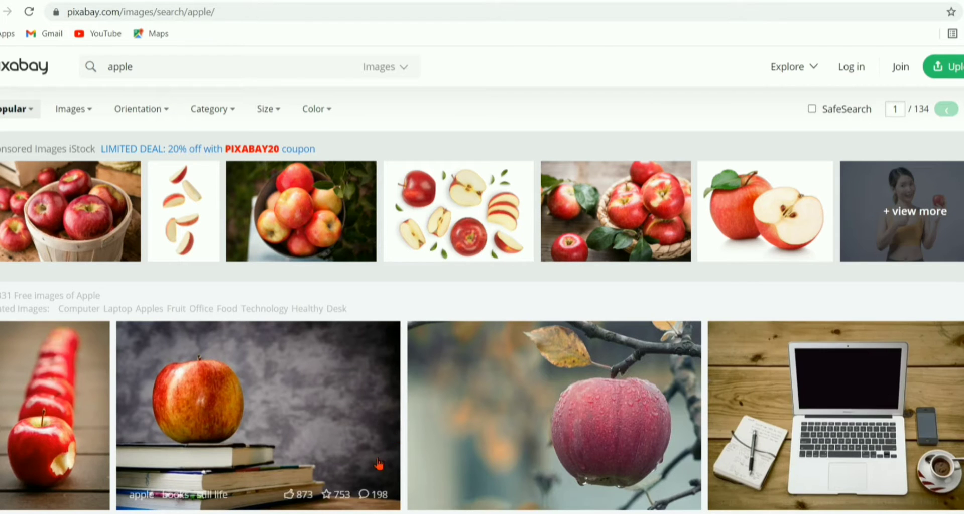
Switch back to the Word worksheet, paste the apple image below the instruction box, and try to move it down the page.
{"action": "key", "text": "alt+Tab"}
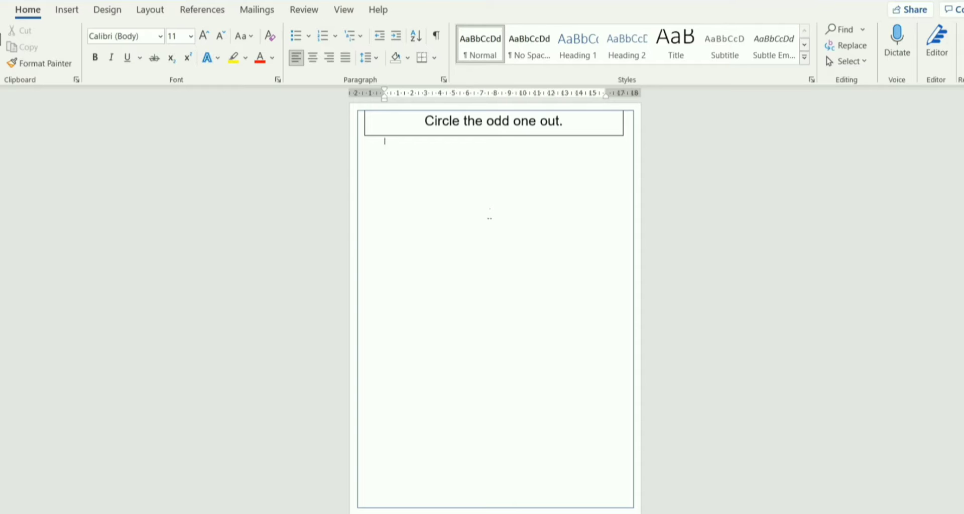
{"action": "key", "text": "ctrl+v"}
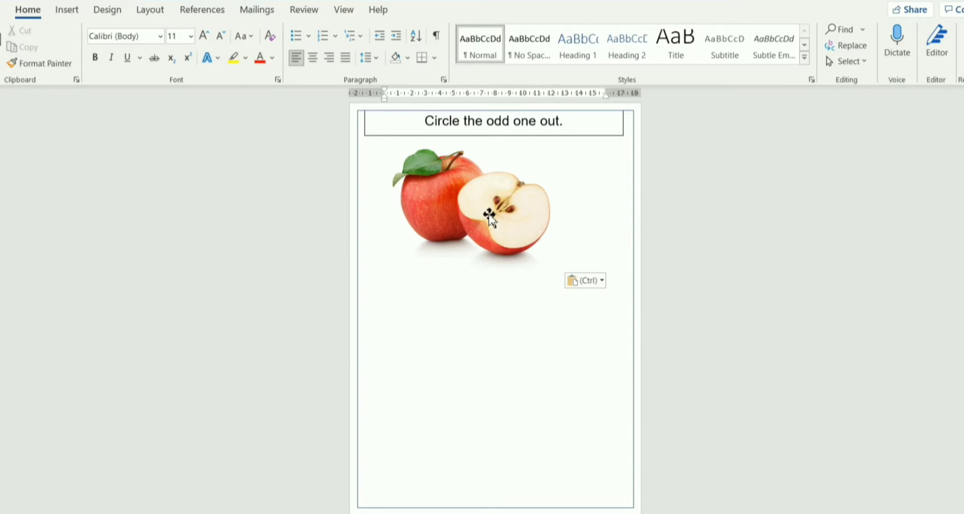
{"action": "left_click", "coordinate": [490, 216]}
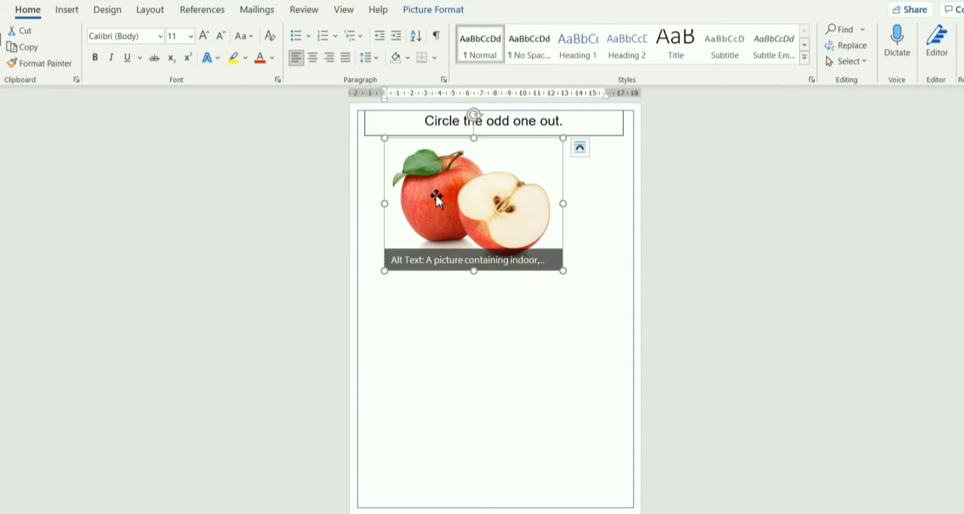
{"action": "left_click_drag", "start_coordinate": [464, 203], "coordinate": [534, 264]}
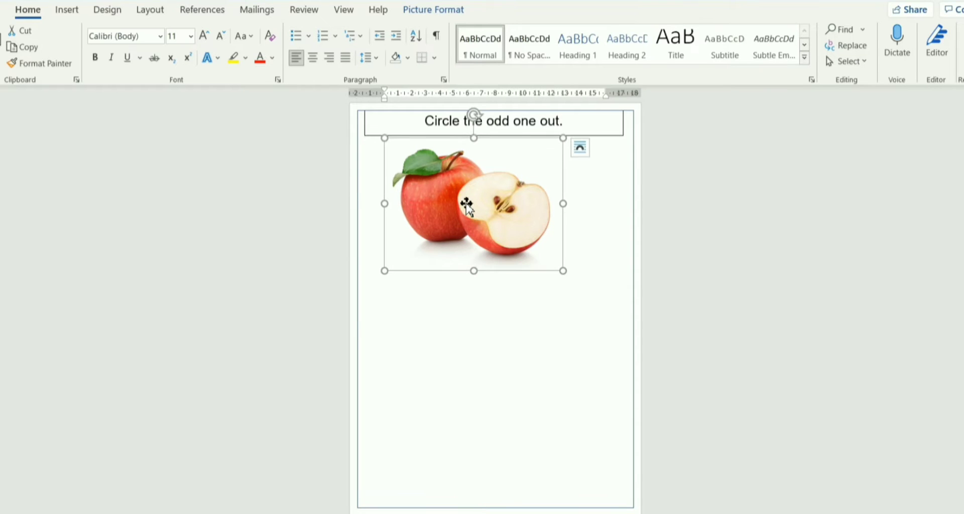
Set the apple image's text wrapping to Tight and move it down to the middle of the page.
{"action": "left_click_drag", "start_coordinate": [467, 204], "coordinate": [564, 261]}
{"action": "left_click_drag", "start_coordinate": [498, 221], "coordinate": [428, 306]}
{"action": "left_click", "coordinate": [445, 12]}
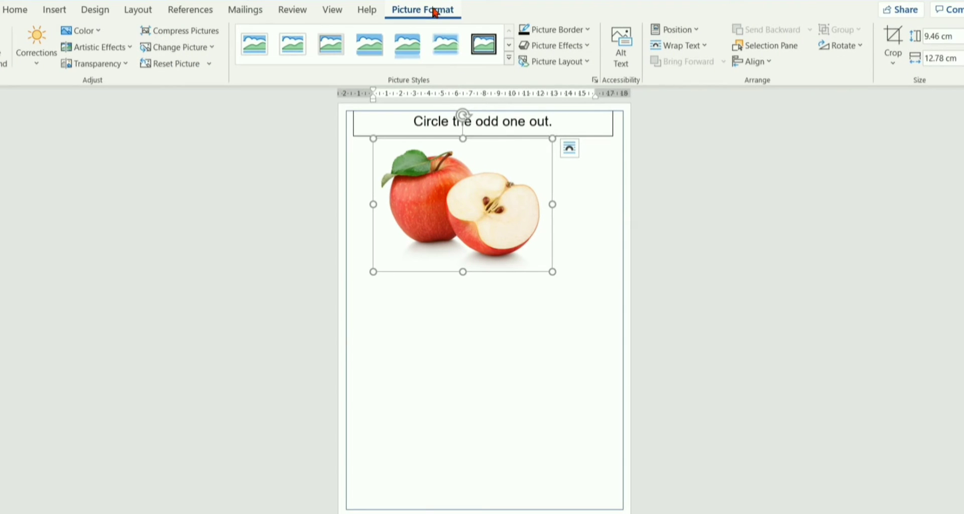
{"action": "left_click", "coordinate": [683, 49]}
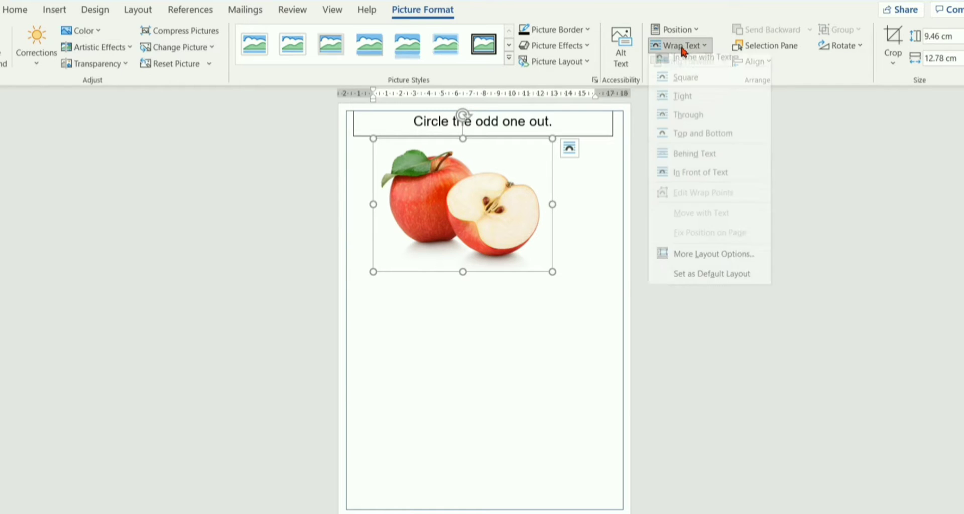
{"action": "left_click", "coordinate": [682, 105]}
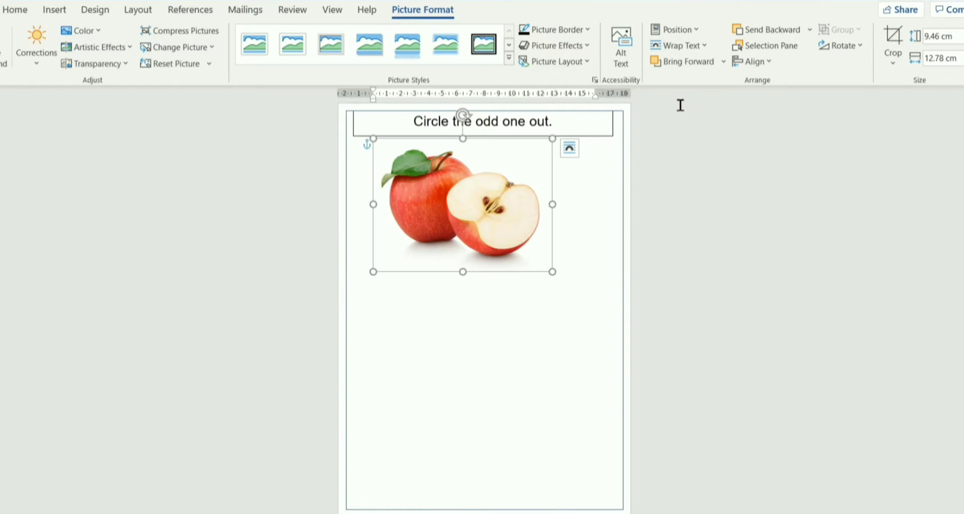
{"action": "left_click_drag", "start_coordinate": [502, 242], "coordinate": [515, 312]}
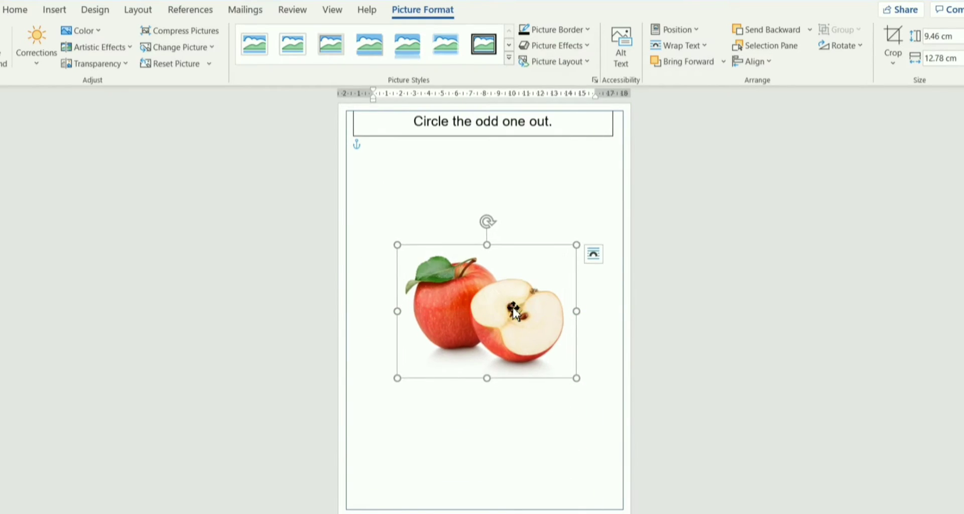
Crop the apple image on all four sides to about 8.17 × 11.76 cm, and scale it proportionally to about 7.58 × 10.92 cm.
{"action": "left_click", "coordinate": [892, 64]}
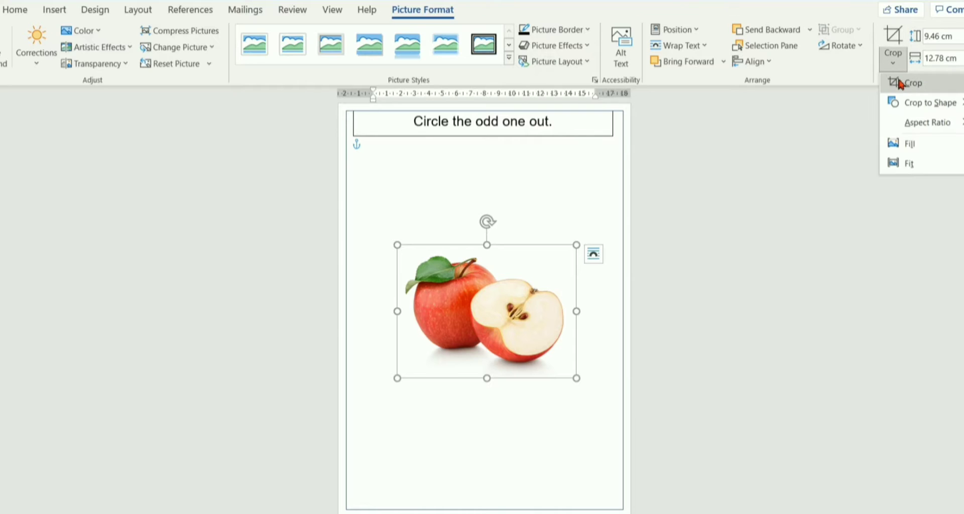
{"action": "left_click", "coordinate": [901, 86]}
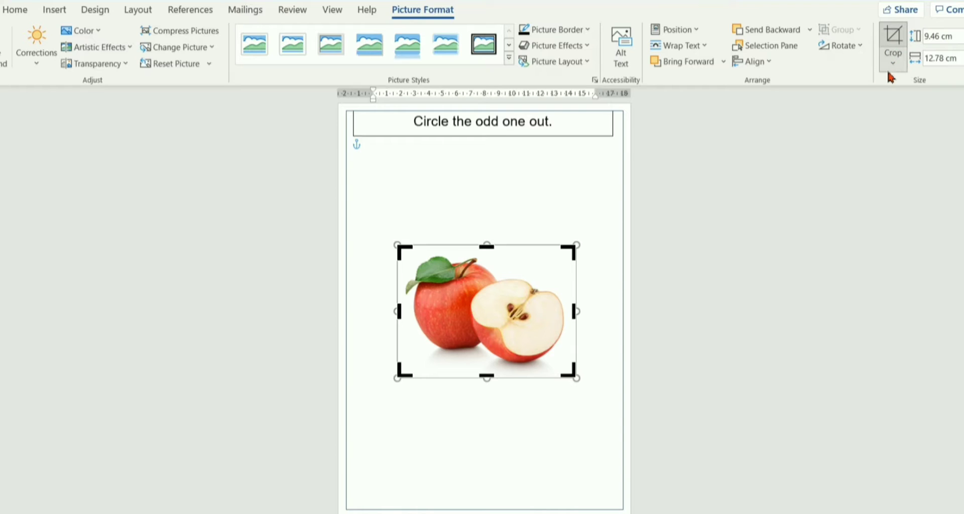
{"action": "left_click_drag", "start_coordinate": [576, 313], "coordinate": [567, 313]}
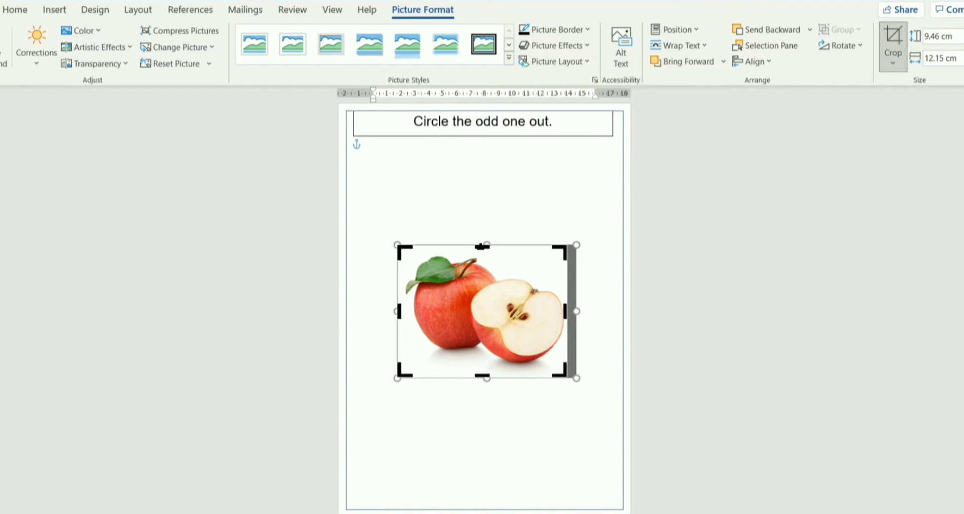
{"action": "left_click_drag", "start_coordinate": [482, 247], "coordinate": [483, 253]}
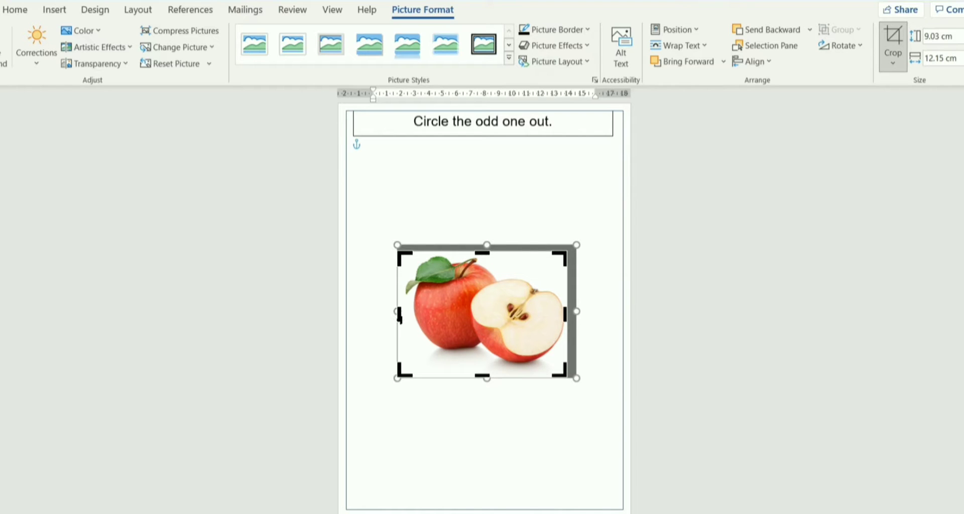
{"action": "left_click_drag", "start_coordinate": [400, 317], "coordinate": [405, 316]}
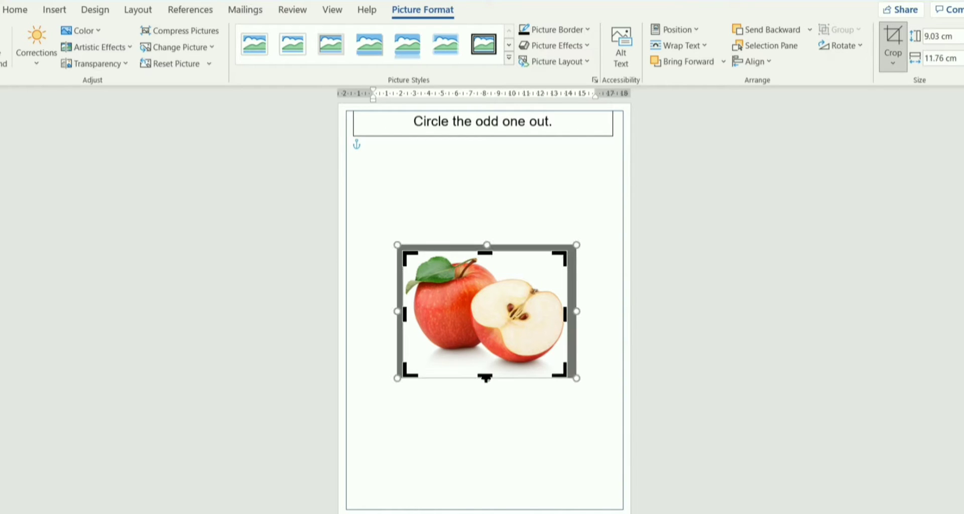
{"action": "left_click_drag", "start_coordinate": [486, 378], "coordinate": [485, 363]}
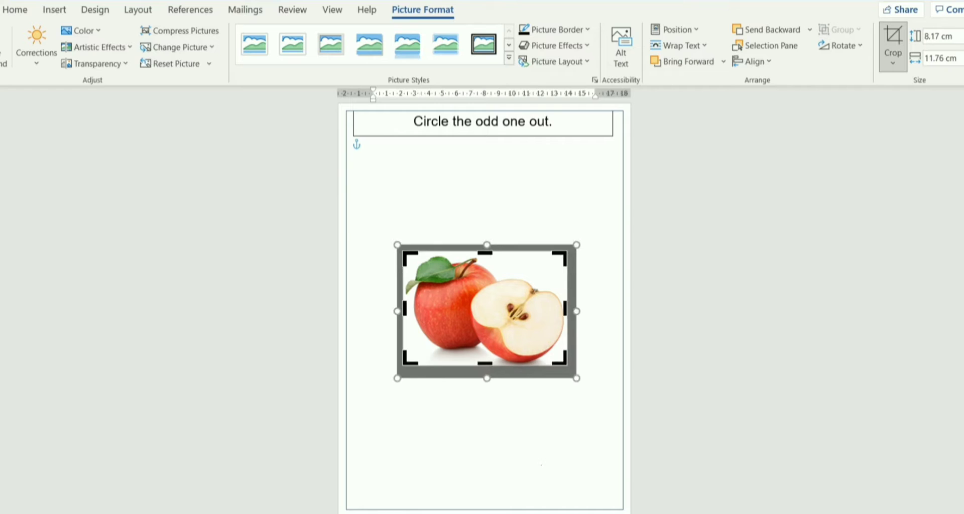
{"action": "left_click", "coordinate": [543, 469]}
{"action": "left_click", "coordinate": [534, 353]}
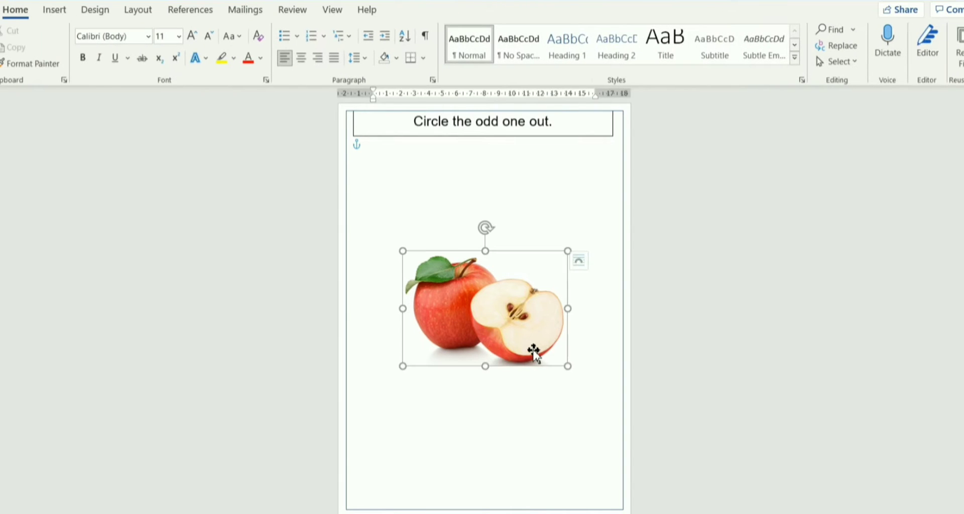
{"action": "left_click_drag", "start_coordinate": [566, 368], "coordinate": [554, 356]}
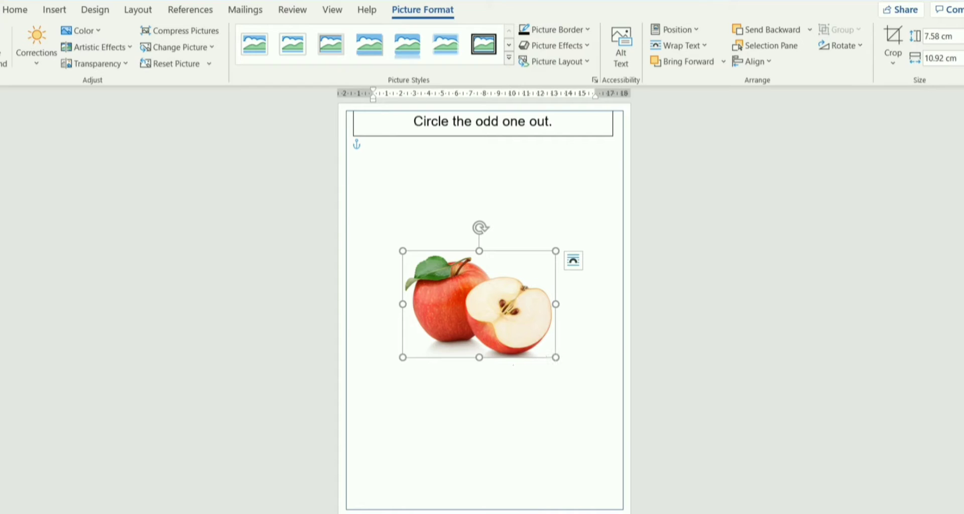
Try squashing the apple image to about 5.12 cm high and narrowing its width, and undo both distortions.
{"action": "left_click_drag", "start_coordinate": [478, 359], "coordinate": [480, 323]}
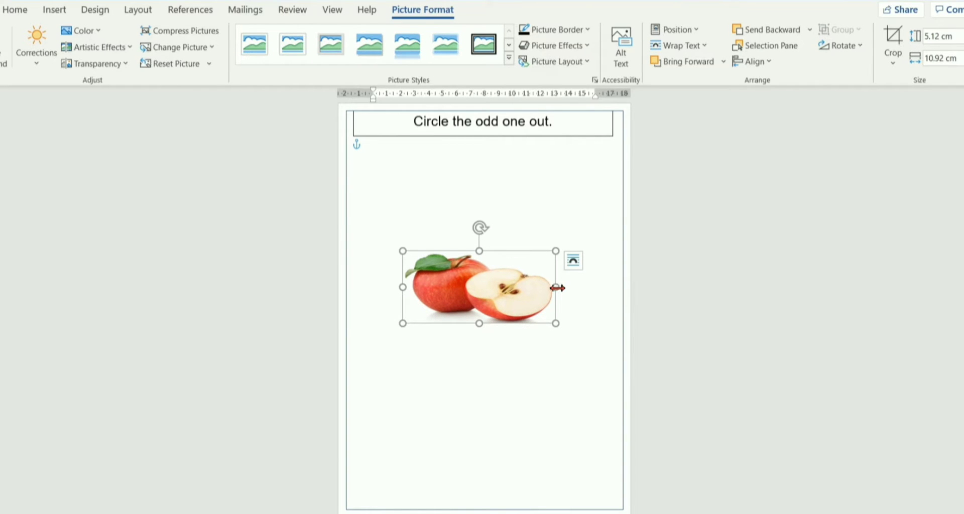
{"action": "left_click_drag", "start_coordinate": [556, 286], "coordinate": [530, 293]}
{"action": "left_click", "coordinate": [570, 330]}
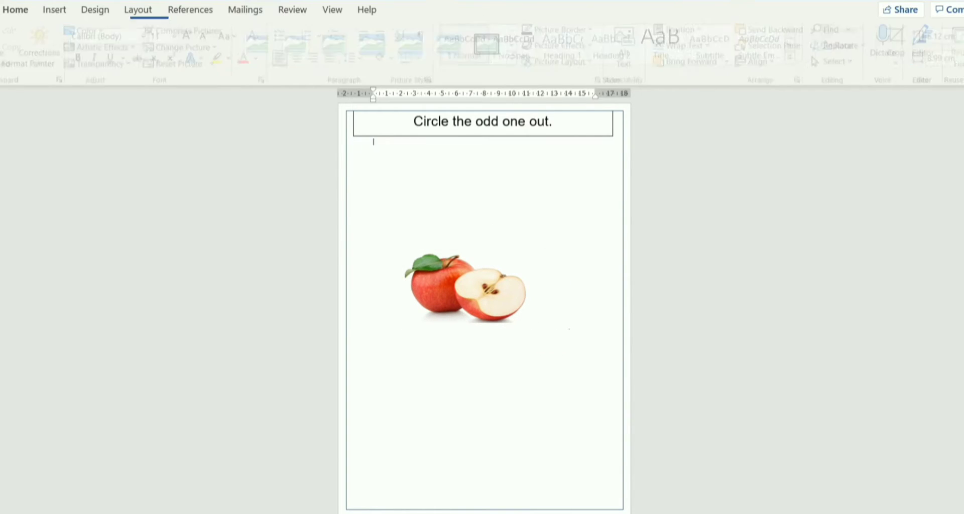
{"action": "left_click", "coordinate": [476, 303]}
{"action": "left_click", "coordinate": [558, 370]}
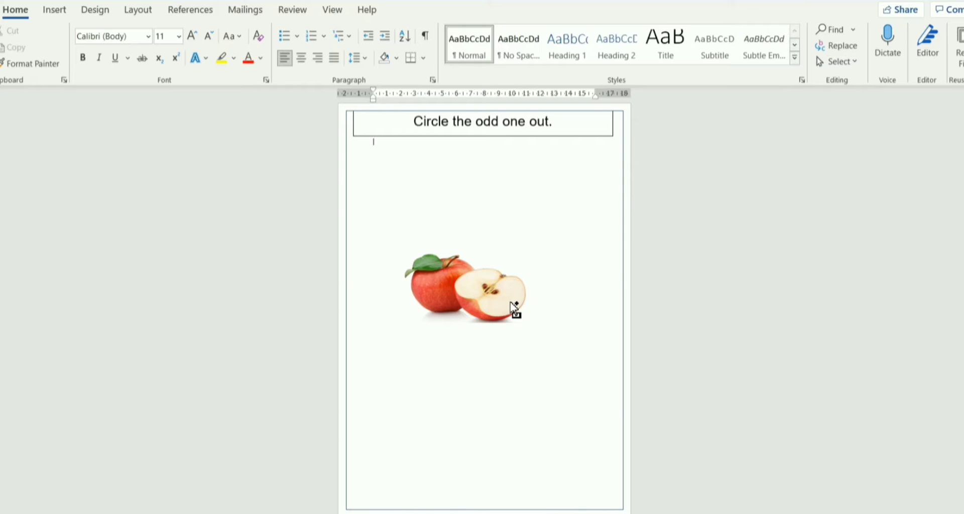
{"action": "left_click", "coordinate": [515, 308]}
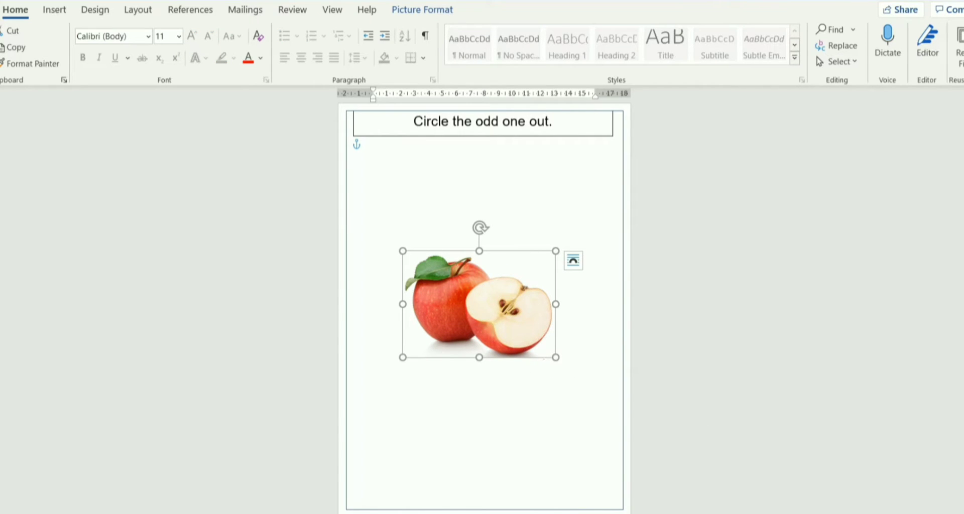
Shrink the apple image proportionally to about half its size and place it directly below the instruction box at the page's left side.
{"action": "left_click_drag", "start_coordinate": [556, 358], "coordinate": [410, 192]}
{"action": "left_click", "coordinate": [374, 142]}
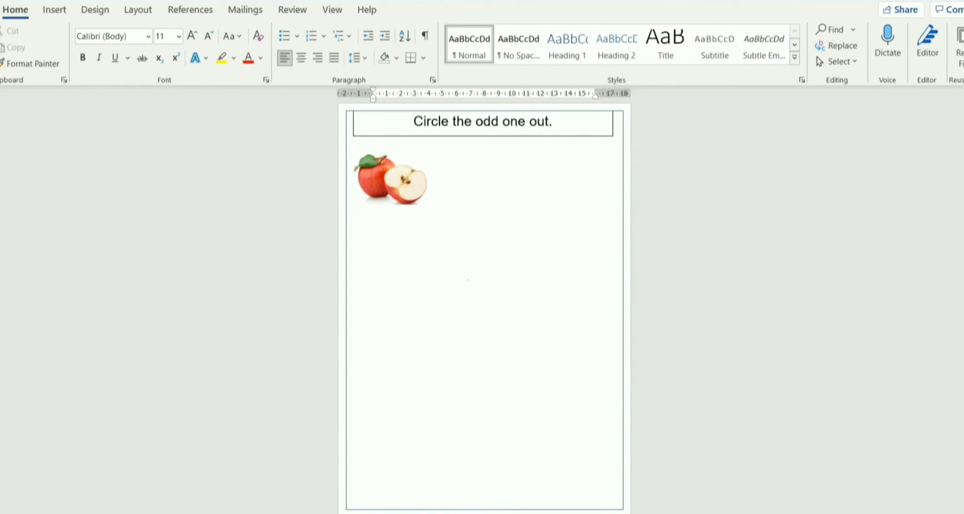
Duplicate the small apple image and place the copy to the right of the original in the same row.
{"action": "left_click", "coordinate": [400, 185]}
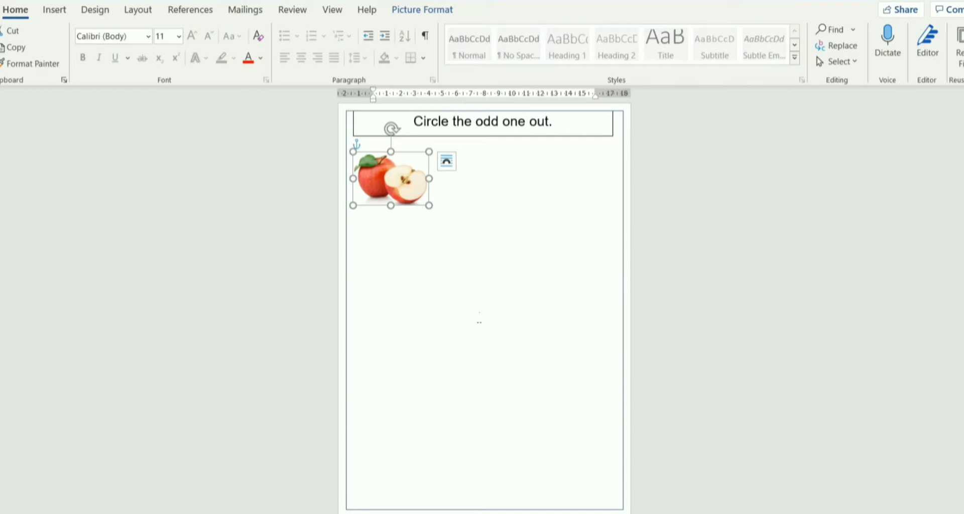
{"action": "left_click", "coordinate": [479, 319]}
{"action": "key", "text": "ctrl+v"}
{"action": "left_click_drag", "start_coordinate": [427, 175], "coordinate": [500, 179]}
{"action": "left_click", "coordinate": [566, 310]}
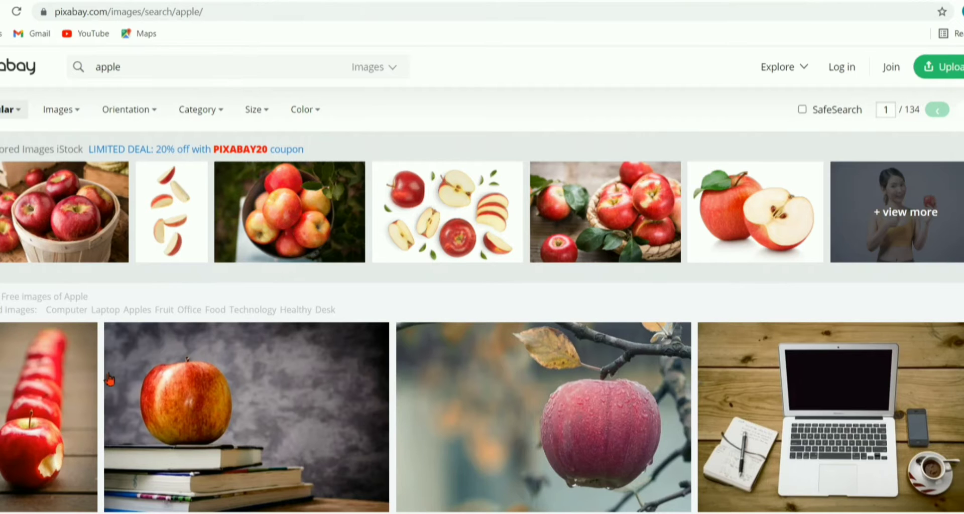
Switch to Pixabay in Chrome and search its images for "ball".
{"action": "left_click", "coordinate": [149, 74]}
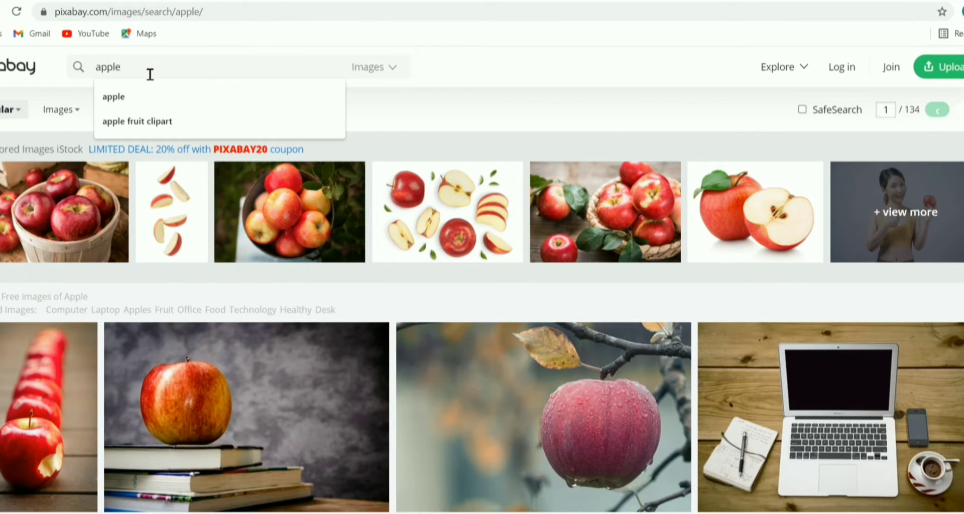
{"action": "key", "text": "BackSpace"}
{"action": "key", "text": "BackSpace"}
{"action": "key", "text": "BackSpace"}
{"action": "key", "text": "BackSpace"}
{"action": "key", "text": "BackSpace"}
{"action": "type", "text": "ball"}
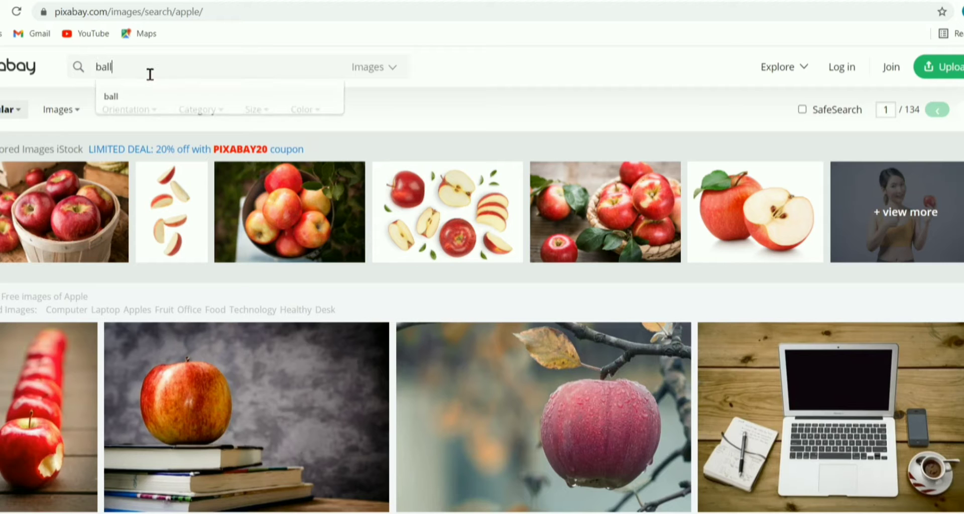
{"action": "key", "text": "Return"}
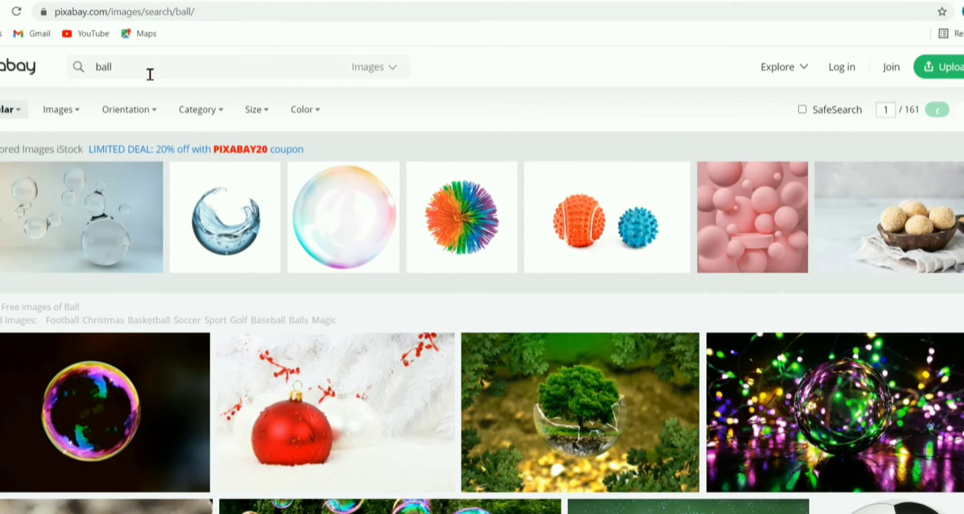
Browse the ball results and copy the image of the black-and-white soccer ball on a plain background.
{"action": "scroll", "coordinate": [437, 292], "scroll_direction": "down", "scroll_amount": 3}
{"action": "scroll", "coordinate": [455, 306], "scroll_direction": "down", "scroll_amount": 4}
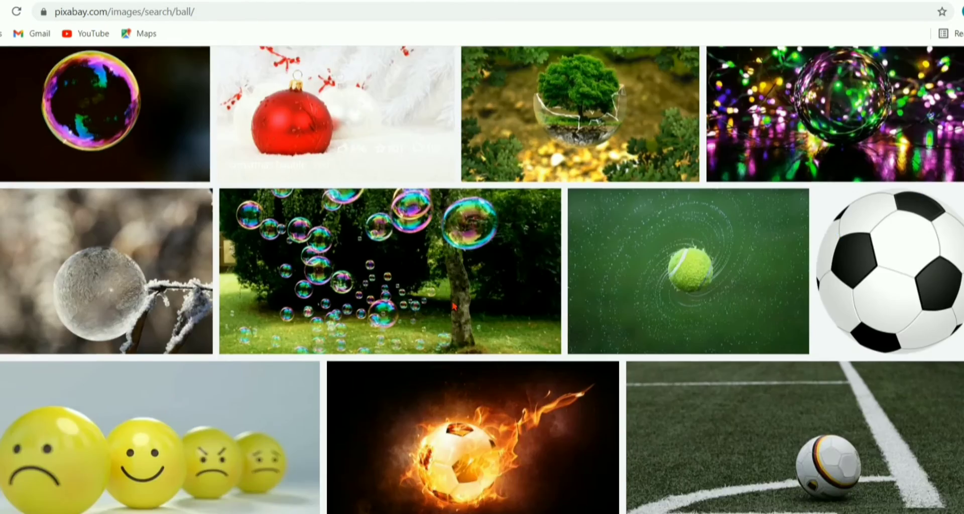
{"action": "right_click", "coordinate": [849, 223]}
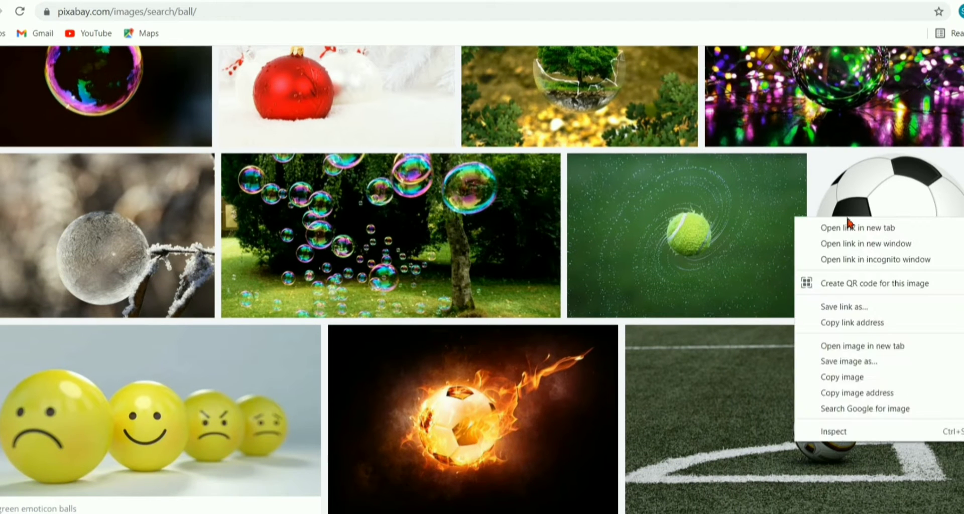
{"action": "left_click", "coordinate": [829, 378]}
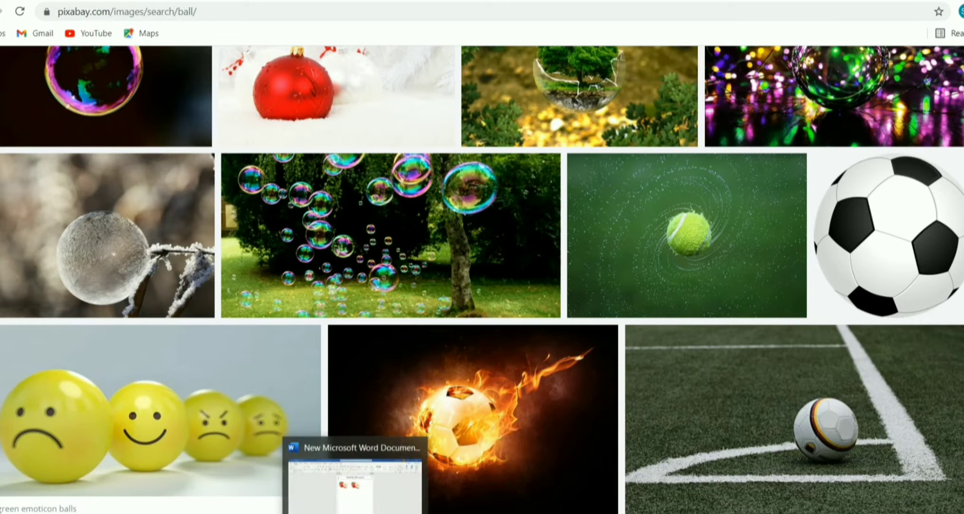
Switch back to the Word worksheet, paste the soccer ball image below the apples, and select it.
{"action": "left_click", "coordinate": [355, 513]}
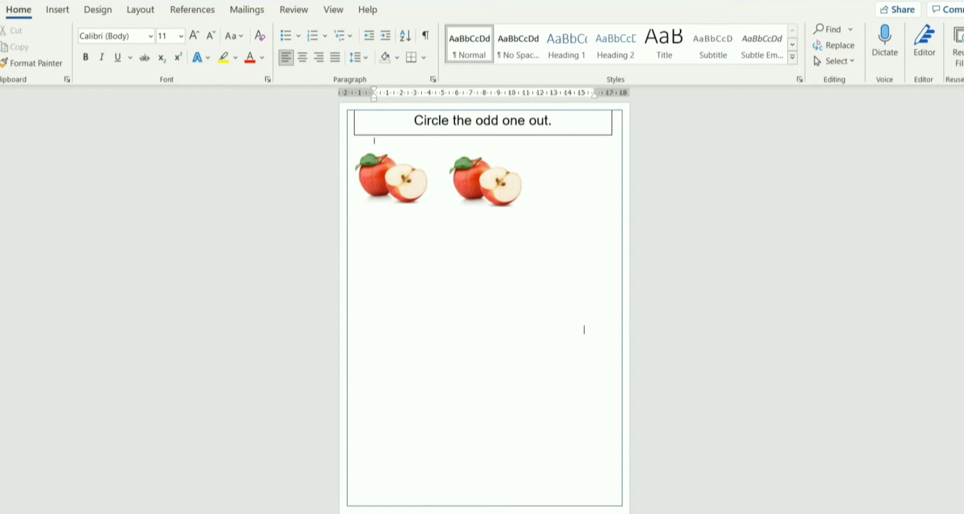
{"action": "key", "text": "ctrl+v"}
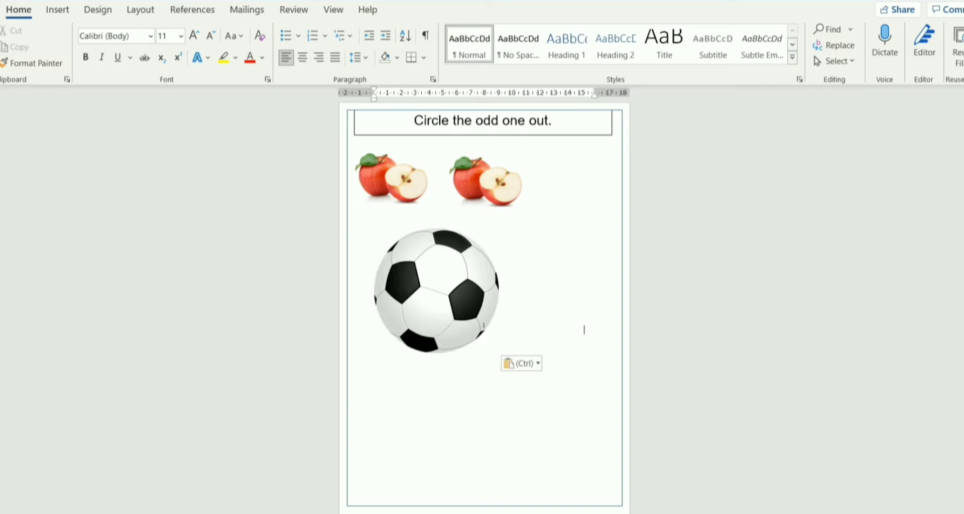
{"action": "left_click", "coordinate": [401, 266]}
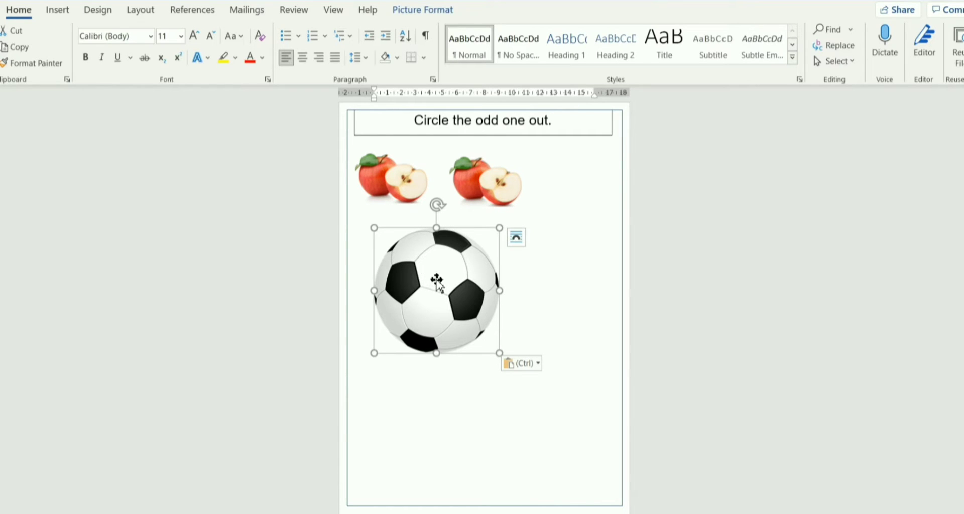
Set the soccer ball image's text wrapping to Tight and move it toward the centre of the page.
{"action": "left_click_drag", "start_coordinate": [406, 269], "coordinate": [462, 301]}
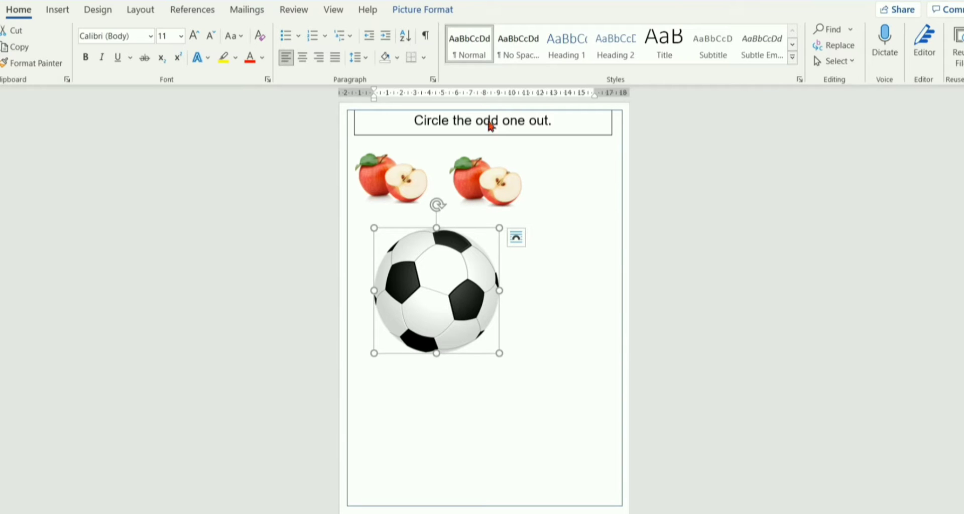
{"action": "left_click", "coordinate": [423, 9]}
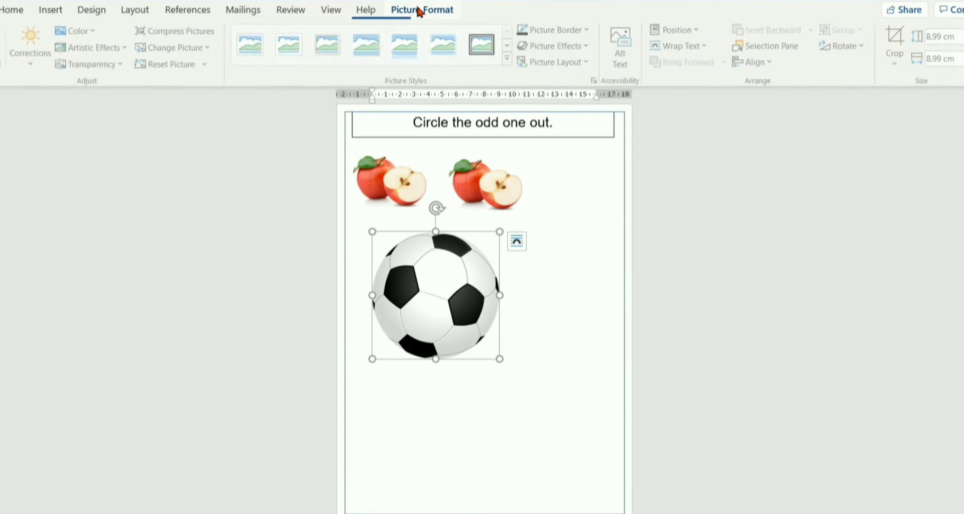
{"action": "left_click", "coordinate": [682, 46]}
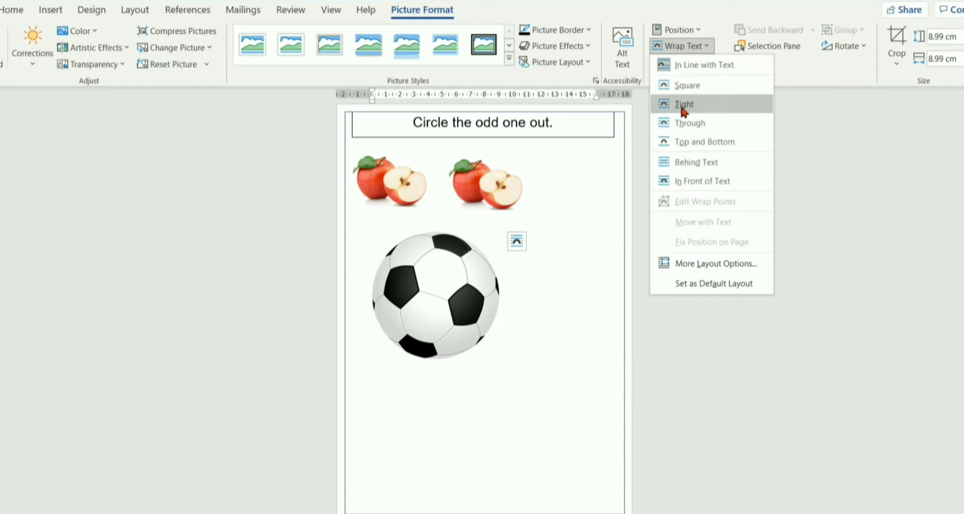
{"action": "left_click", "coordinate": [683, 106]}
{"action": "left_click_drag", "start_coordinate": [442, 299], "coordinate": [466, 261]}
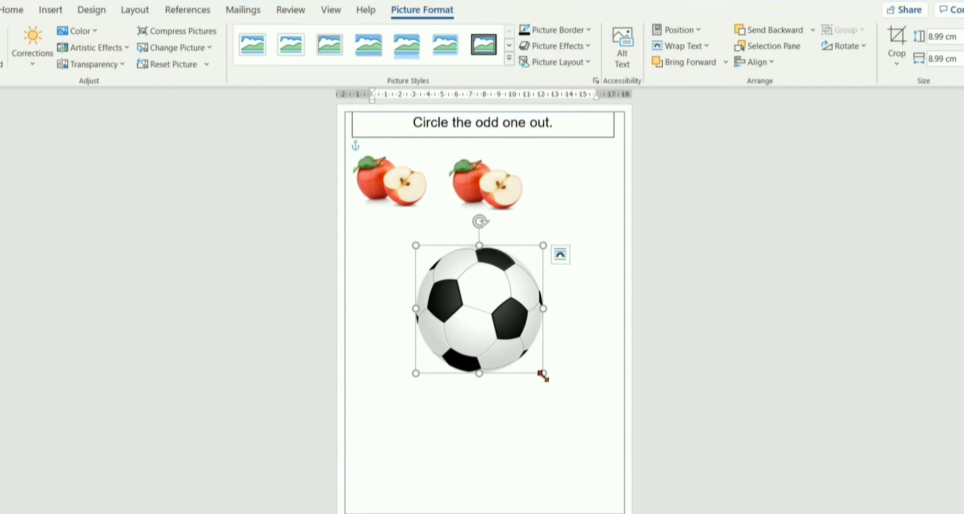
Shrink the soccer ball to about 3.79 × 3.79 cm and align it to the right of the two apples in their row.
{"action": "left_click_drag", "start_coordinate": [543, 374], "coordinate": [588, 192]}
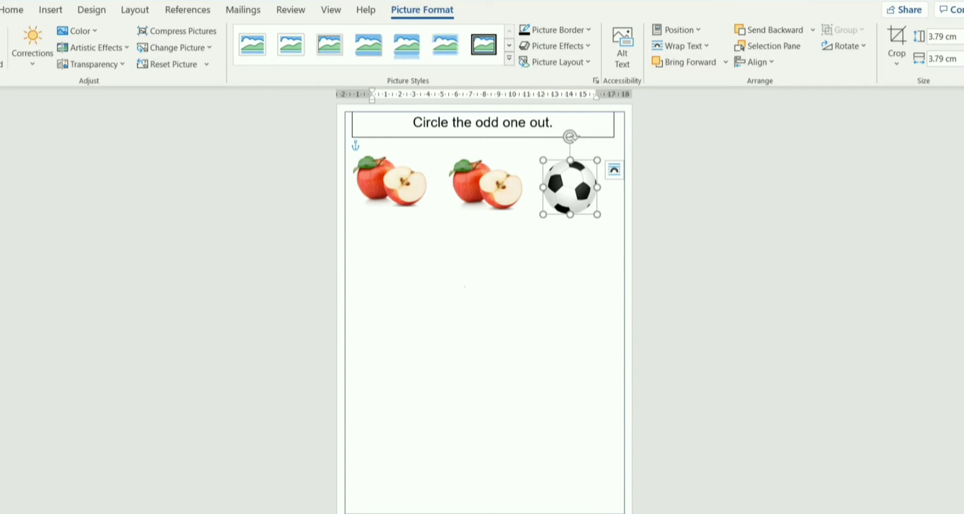
{"action": "left_click", "coordinate": [566, 254]}
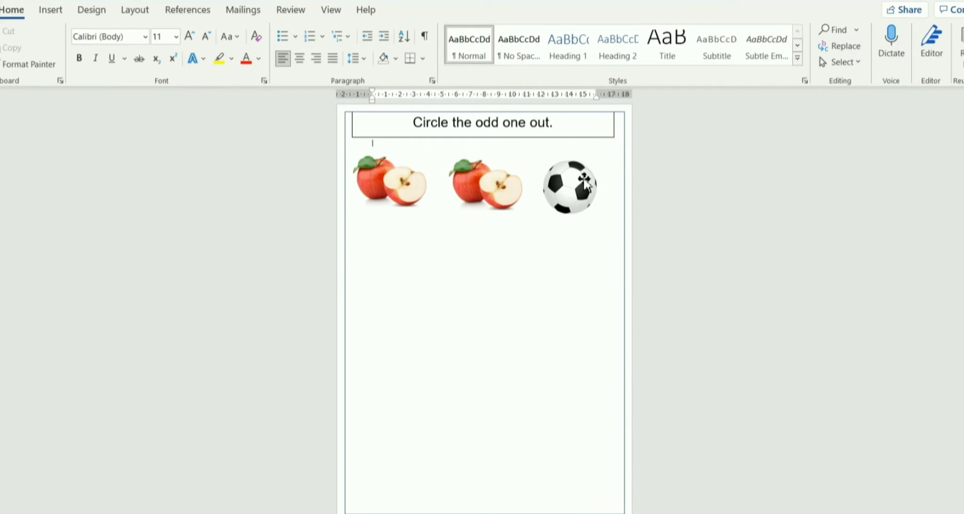
{"action": "left_click_drag", "start_coordinate": [584, 180], "coordinate": [584, 178]}
{"action": "left_click", "coordinate": [555, 248]}
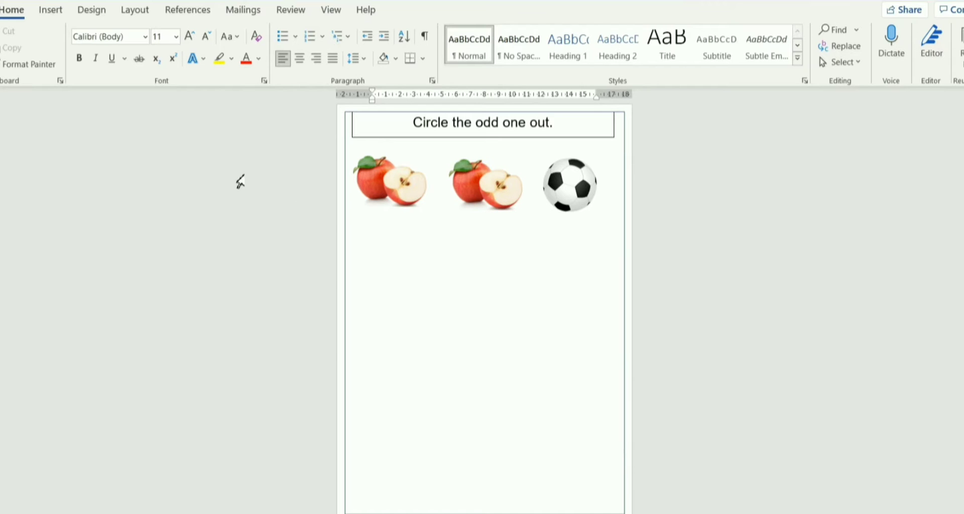
Draw a line about 19.66 cm long across the page below the first picture row and set its outline weight to 3 pt.
{"action": "left_click", "coordinate": [54, 15]}
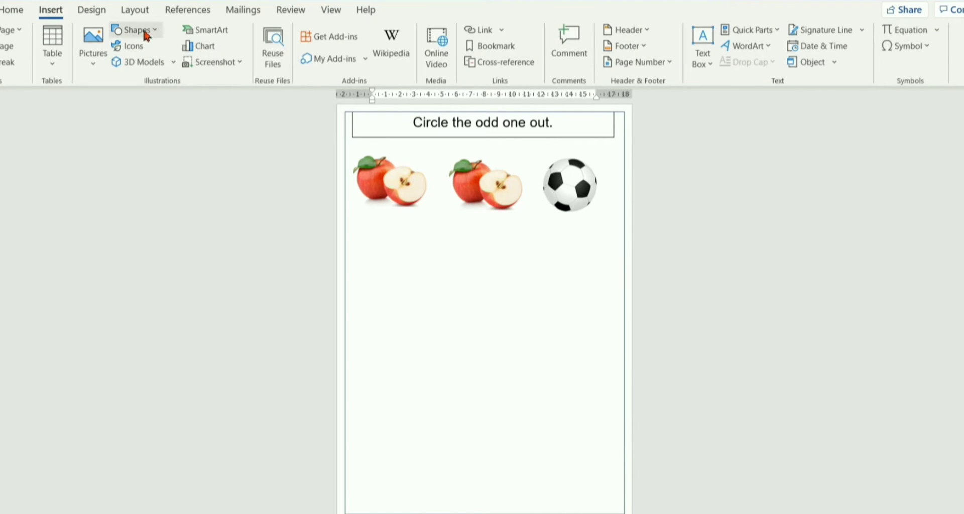
{"action": "left_click", "coordinate": [134, 30]}
{"action": "left_click", "coordinate": [157, 67]}
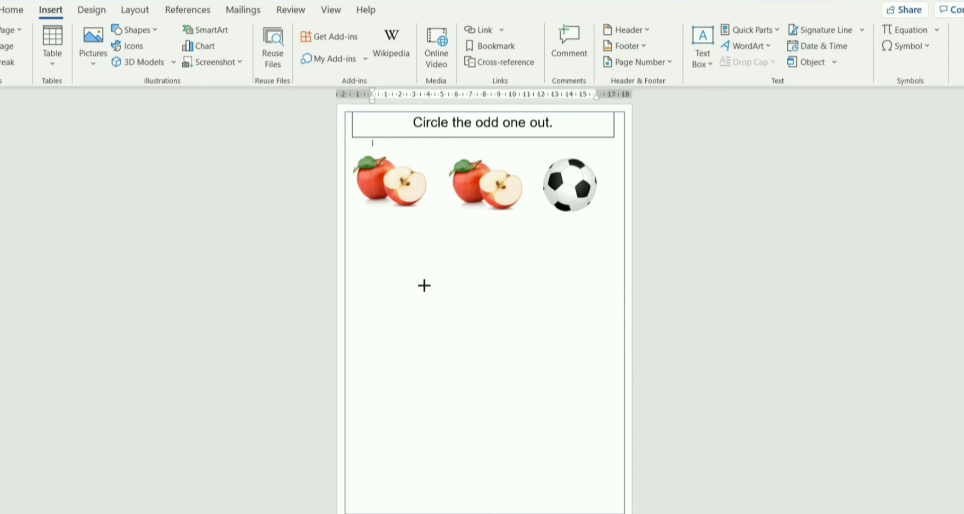
{"action": "left_click_drag", "start_coordinate": [346, 238], "coordinate": [625, 240]}
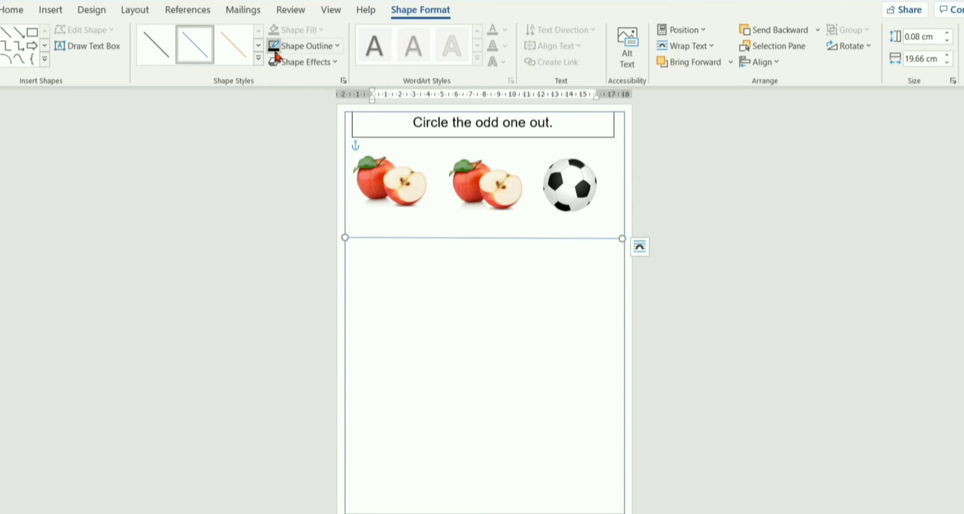
{"action": "left_click", "coordinate": [307, 46]}
{"action": "mouse_move", "coordinate": [311, 249]}
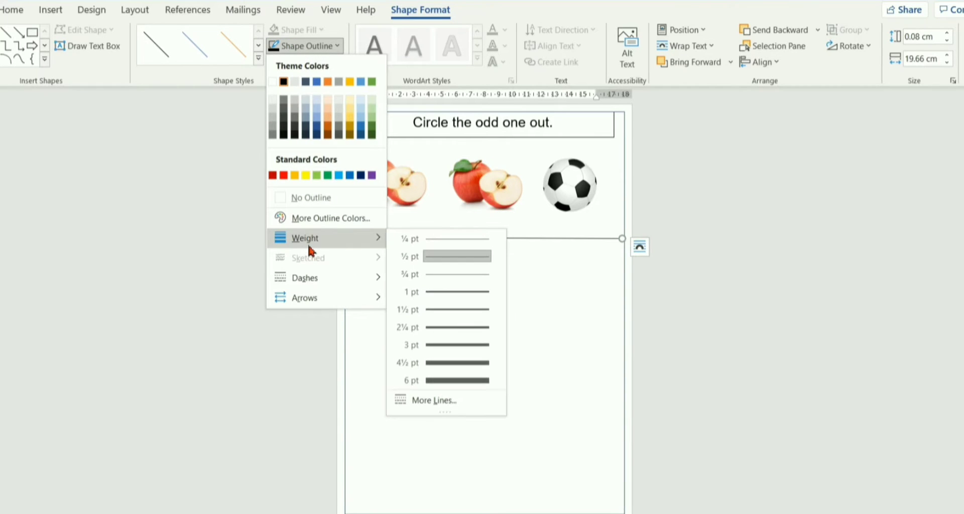
{"action": "left_click", "coordinate": [440, 347]}
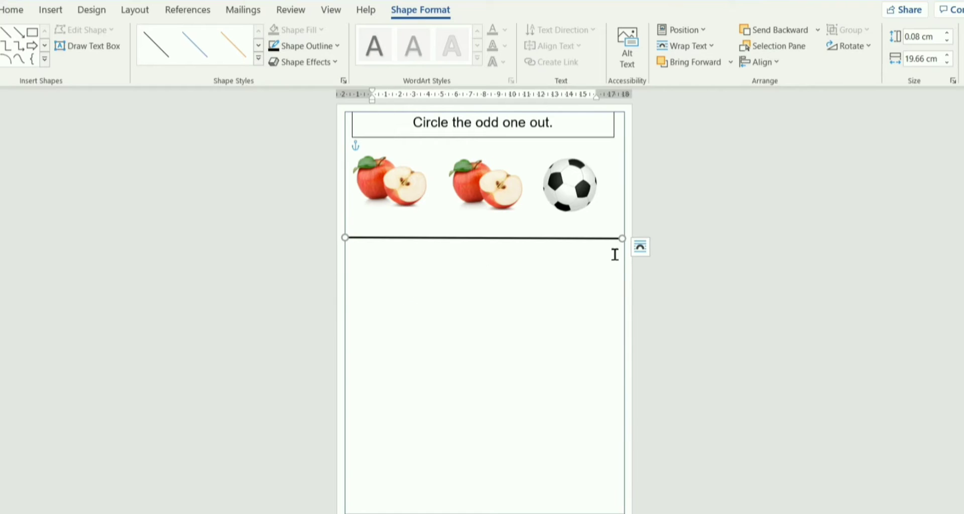
Level the divider line below the pictures and extend its right end to meet the page border.
{"action": "left_click_drag", "start_coordinate": [622, 239], "coordinate": [624, 237]}
{"action": "left_click", "coordinate": [599, 232]}
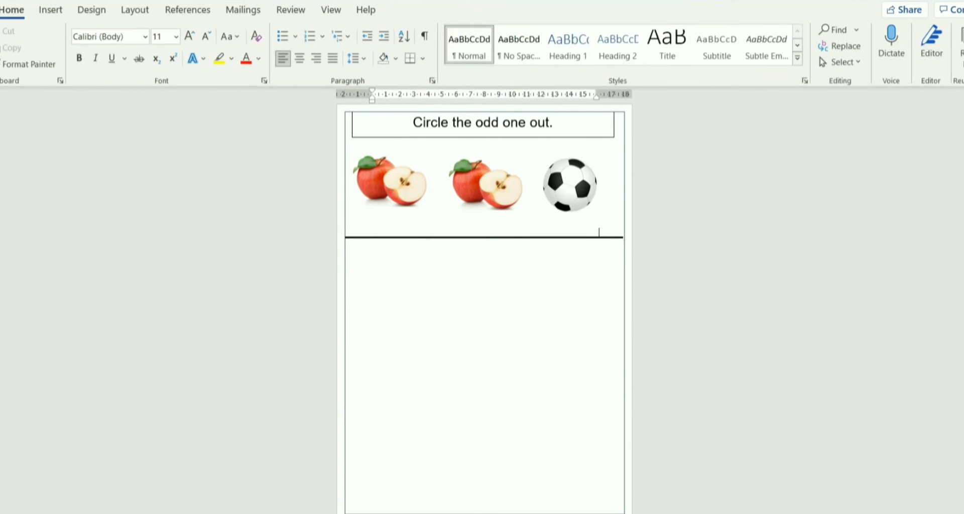
{"action": "left_click", "coordinate": [598, 238]}
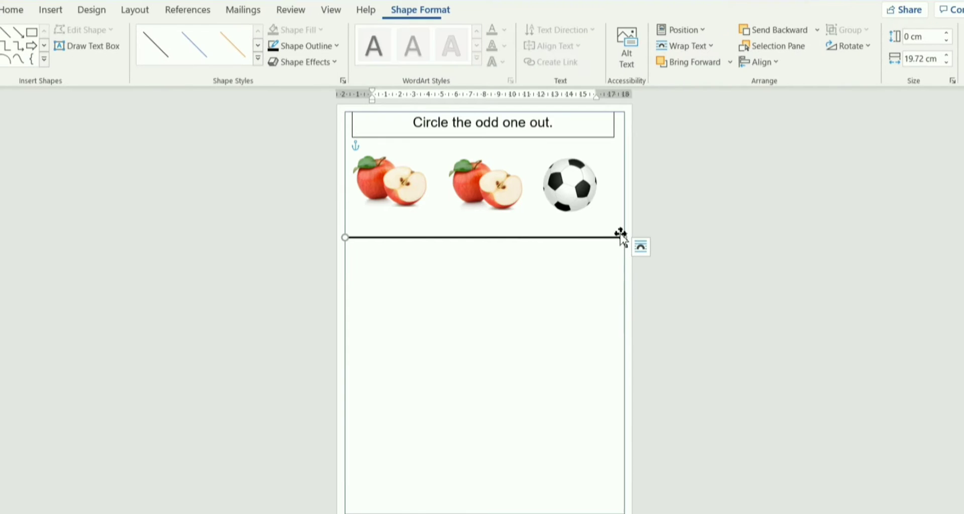
{"action": "left_click_drag", "start_coordinate": [622, 239], "coordinate": [627, 240]}
{"action": "left_click", "coordinate": [458, 310]}
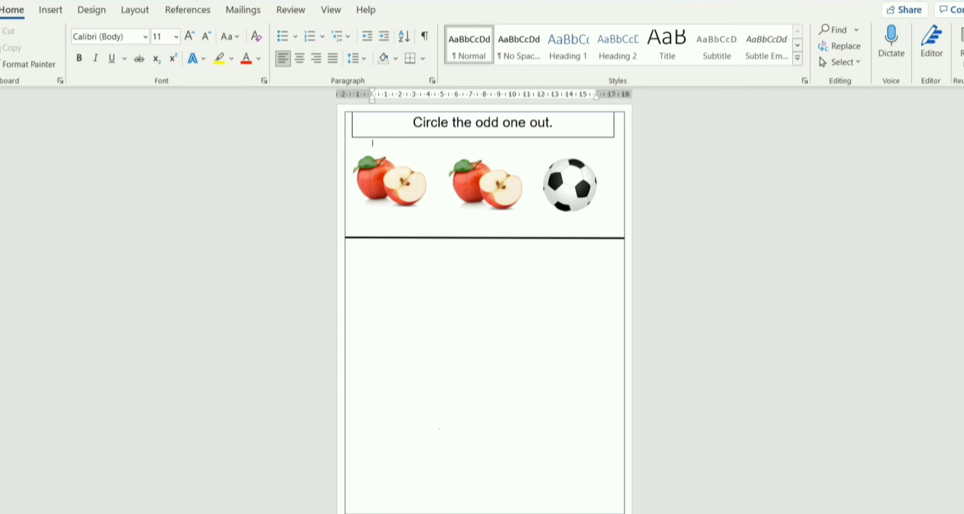
Draw a rectangle about 3.4 cm high and 4.18 cm wide at the left below the divider and fill it with standard blue.
{"action": "left_click", "coordinate": [55, 10]}
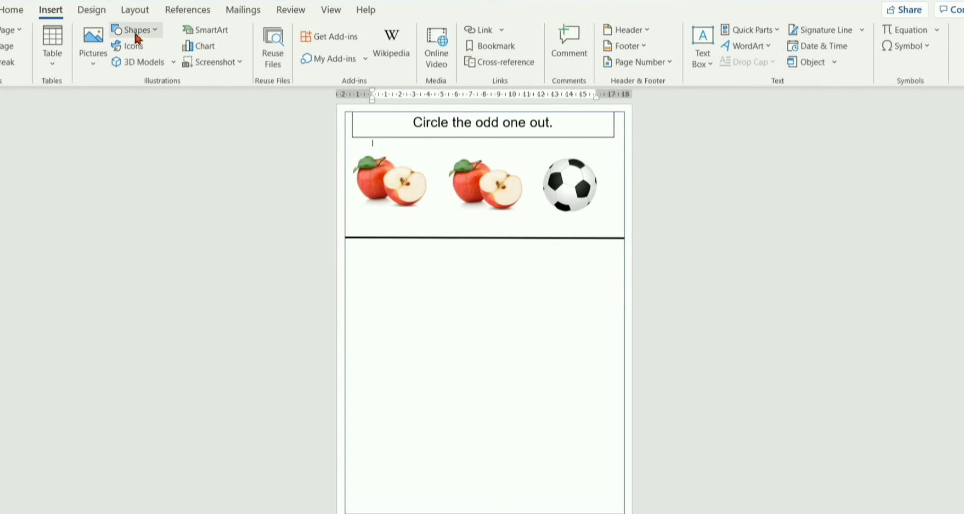
{"action": "left_click", "coordinate": [135, 31]}
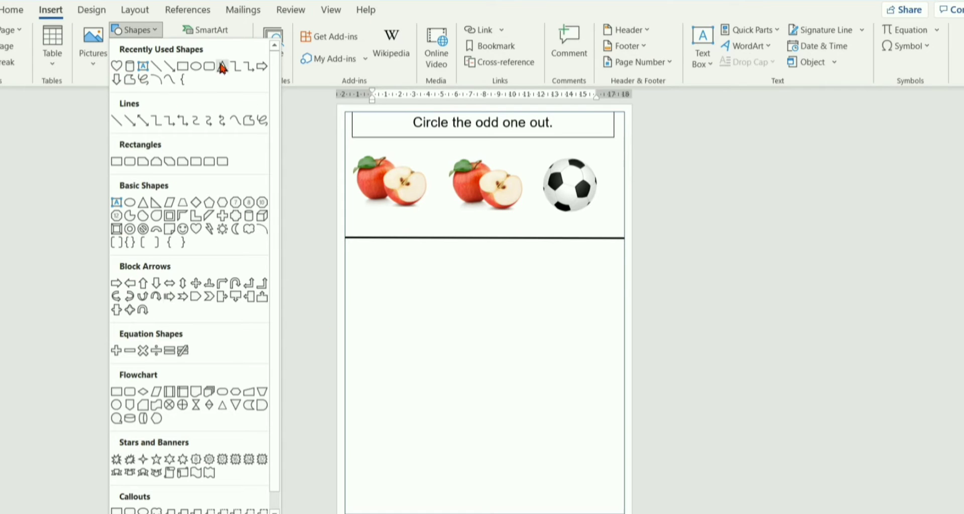
{"action": "left_click", "coordinate": [183, 67]}
{"action": "mouse_move", "coordinate": [359, 253]}
{"action": "left_mouse_down"}
{"action": "mouse_move", "coordinate": [406, 310]}
{"action": "mouse_move", "coordinate": [416, 300]}
{"action": "left_mouse_up"}
{"action": "left_click", "coordinate": [307, 31]}
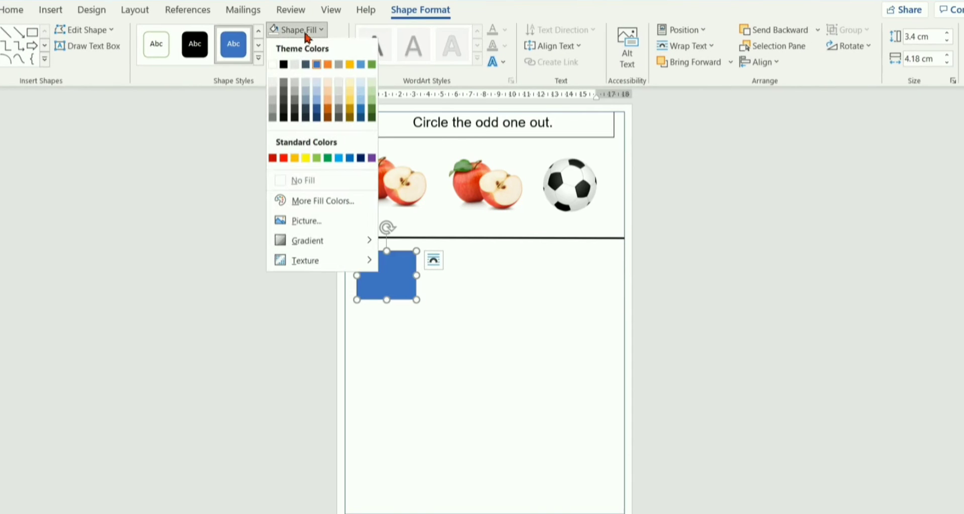
{"action": "left_click", "coordinate": [350, 159]}
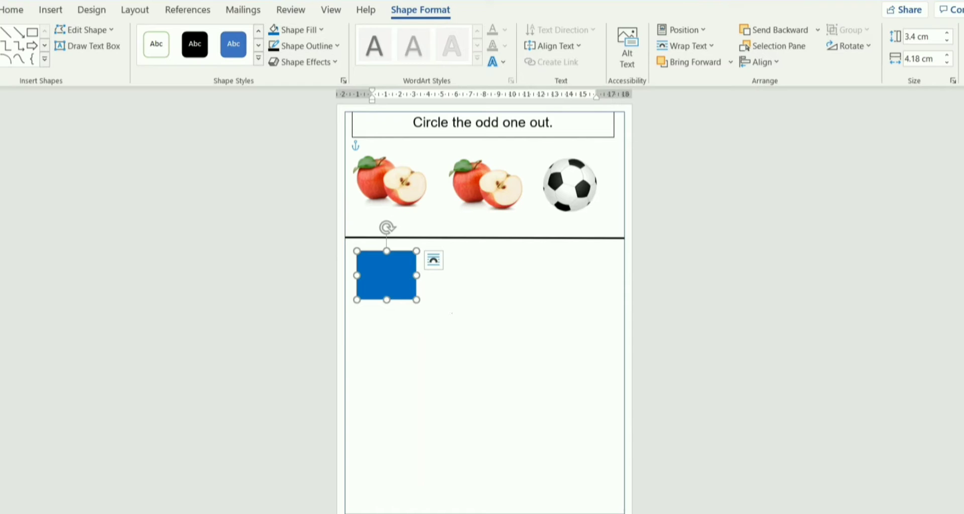
Duplicate the blue rectangle and place the copy at the right end of the second row.
{"action": "key", "text": "ctrl+c"}
{"action": "key", "text": "ctrl+v"}
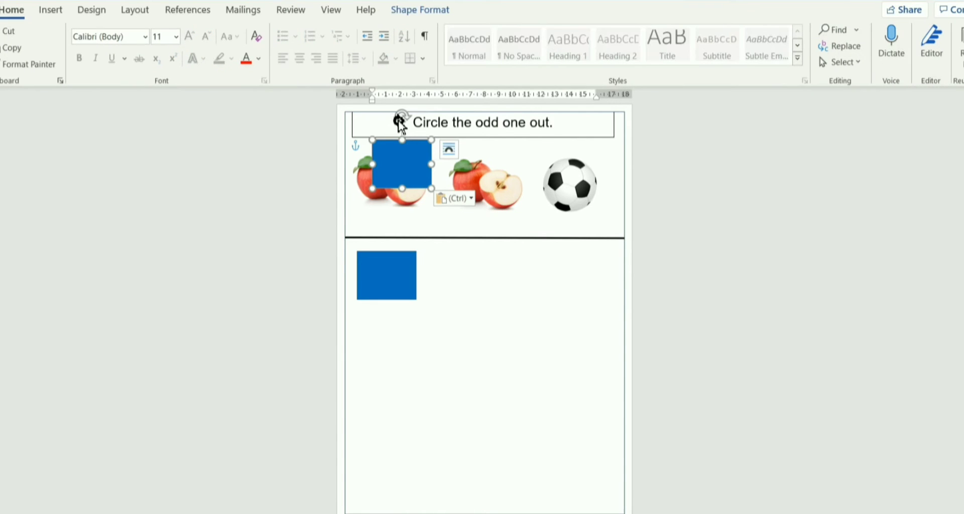
{"action": "left_click_drag", "start_coordinate": [403, 165], "coordinate": [580, 293]}
{"action": "left_click", "coordinate": [495, 392]}
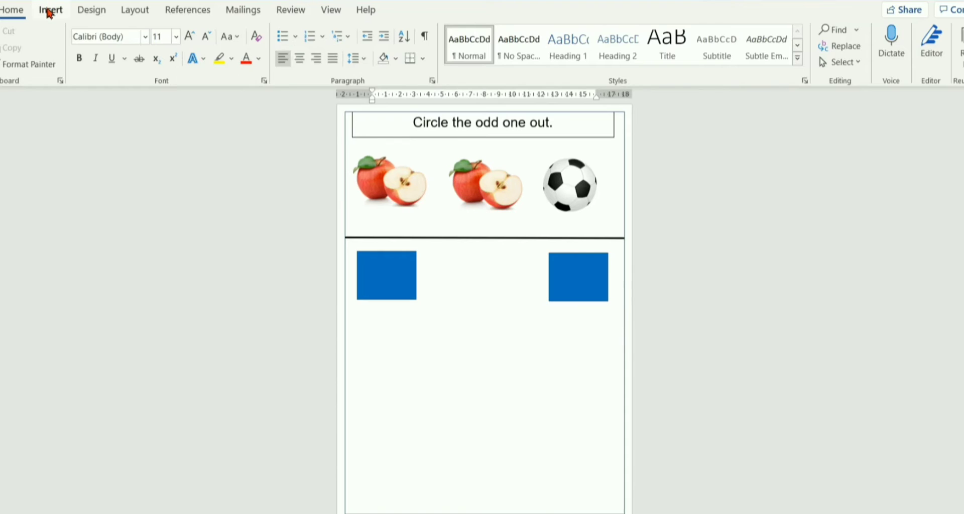
Draw a triangle midway between the two blue rectangles and fill it with yellow.
{"action": "left_click", "coordinate": [49, 13]}
{"action": "left_click", "coordinate": [134, 30]}
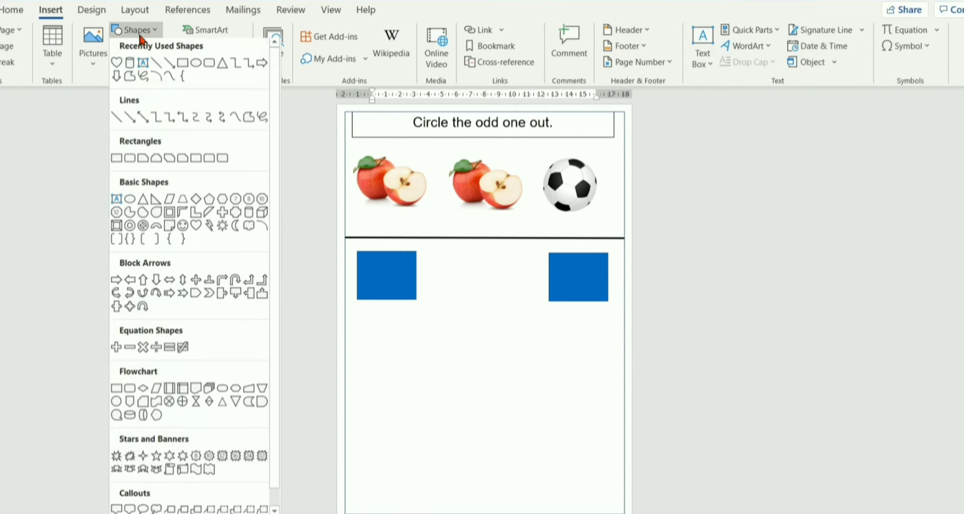
{"action": "left_click", "coordinate": [223, 71]}
{"action": "mouse_move", "coordinate": [463, 245]}
{"action": "left_mouse_down"}
{"action": "mouse_move", "coordinate": [507, 308]}
{"action": "mouse_move", "coordinate": [526, 306]}
{"action": "mouse_move", "coordinate": [515, 306]}
{"action": "left_mouse_up"}
{"action": "left_click", "coordinate": [292, 31]}
{"action": "left_click", "coordinate": [308, 157]}
{"action": "left_click", "coordinate": [482, 200]}
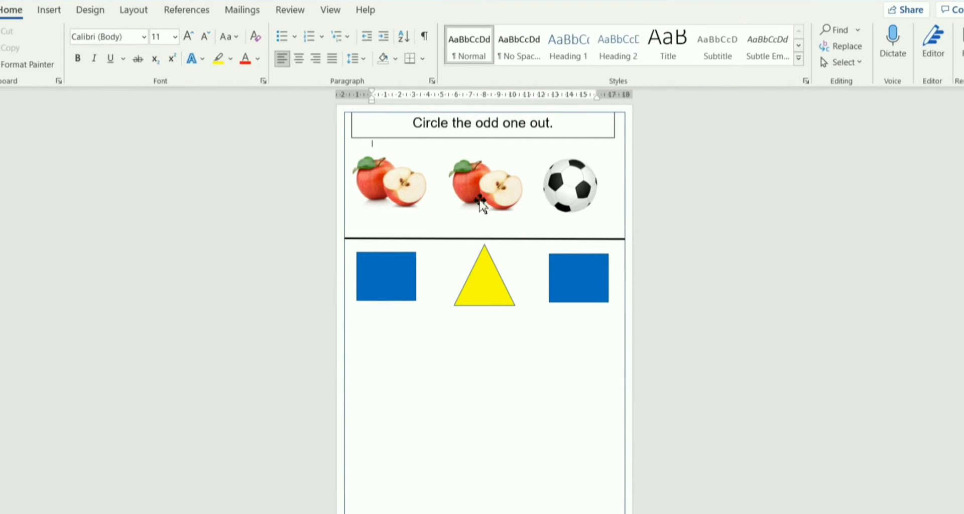
Duplicate the divider line and place the copy across the page below the row of shapes.
{"action": "left_click", "coordinate": [511, 239]}
{"action": "key", "text": "ctrl+c"}
{"action": "key", "text": "ctrl+v"}
{"action": "left_click_drag", "start_coordinate": [603, 147], "coordinate": [578, 345]}
{"action": "left_click", "coordinate": [429, 368]}
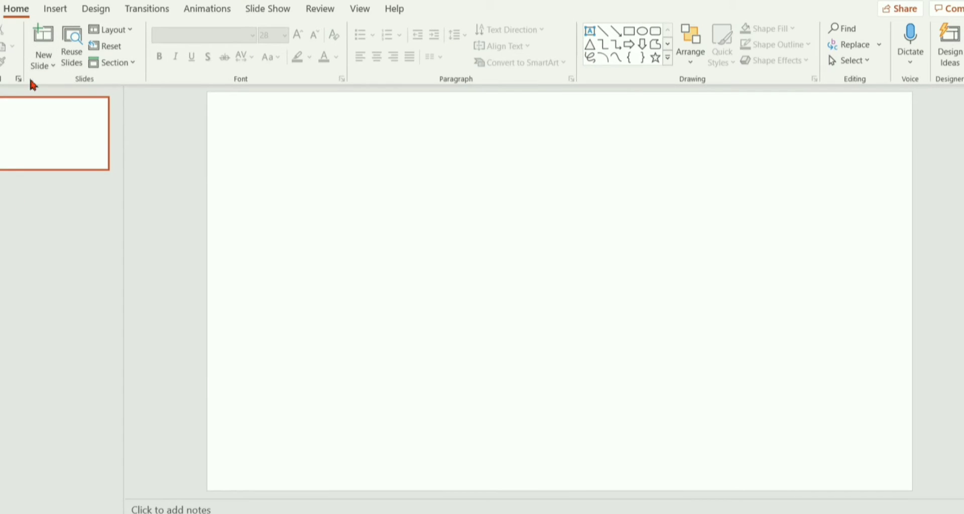
On the blank PowerPoint slide, add a wide text box along the upper edge reading "Match the capital letter with the small letter.".
{"action": "left_click", "coordinate": [53, 67]}
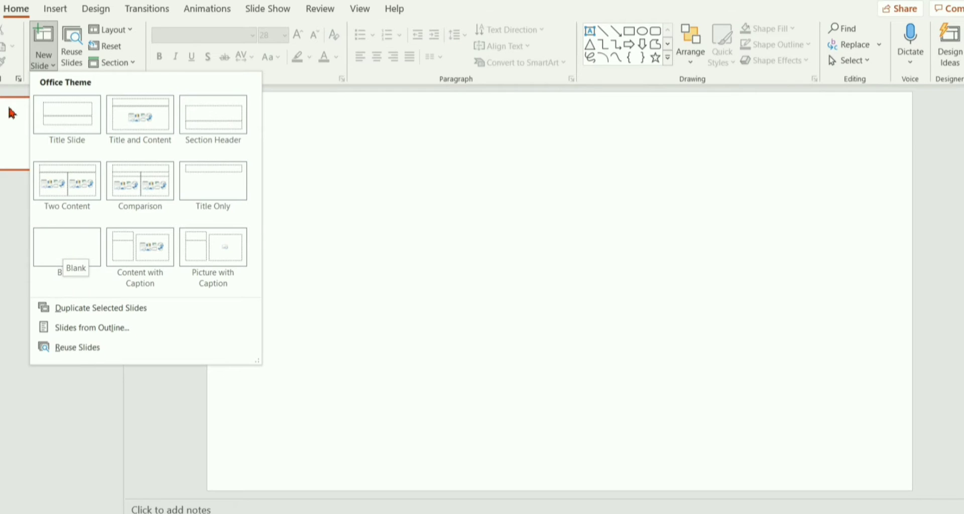
{"action": "left_click", "coordinate": [12, 137]}
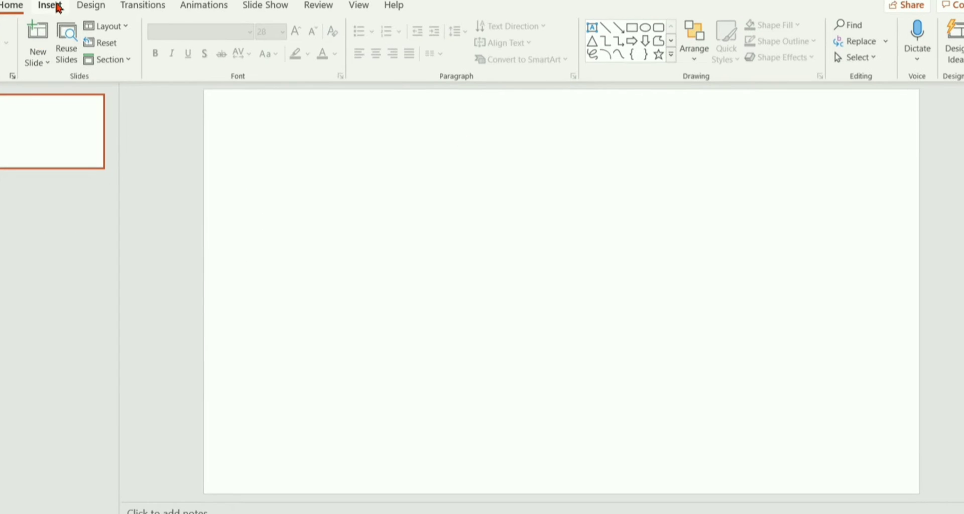
{"action": "left_click", "coordinate": [56, 9]}
{"action": "left_click", "coordinate": [642, 45]}
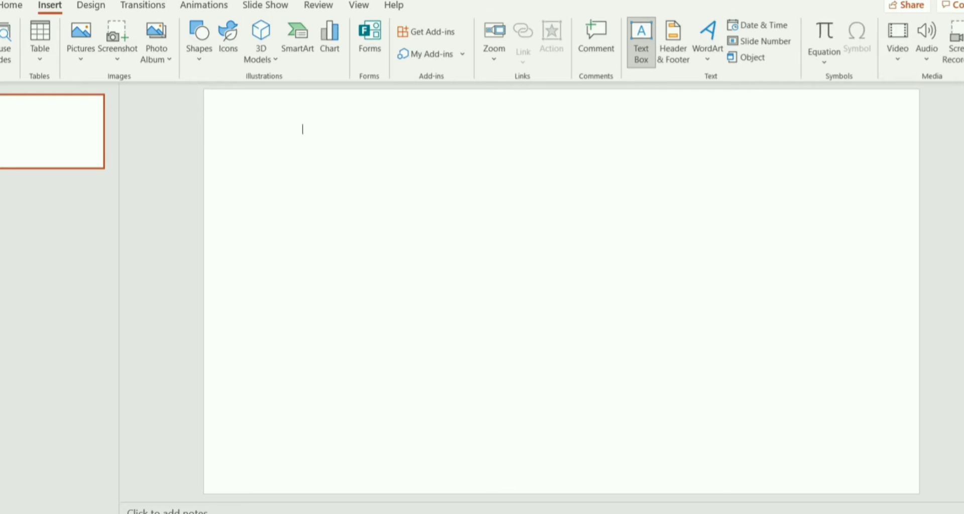
{"action": "left_click_drag", "start_coordinate": [227, 106], "coordinate": [895, 136]}
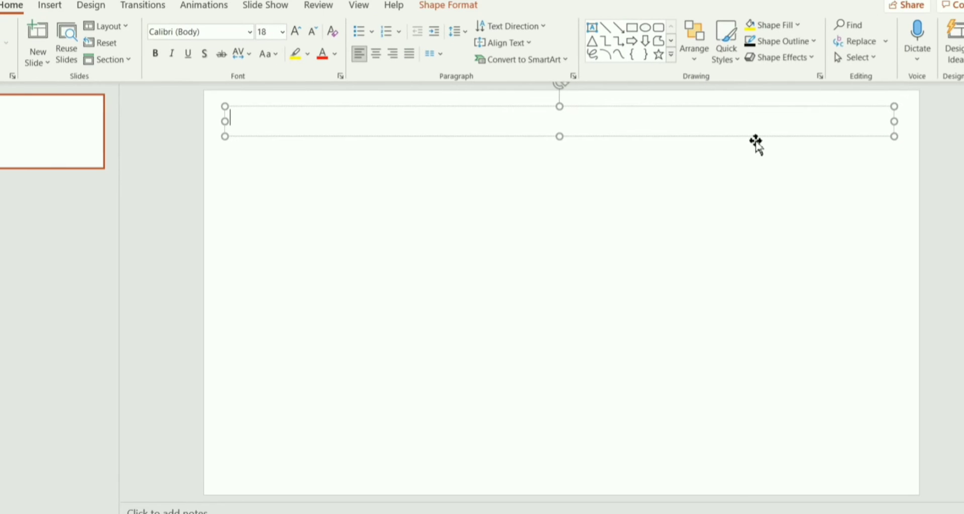
{"action": "type", "text": "M"}
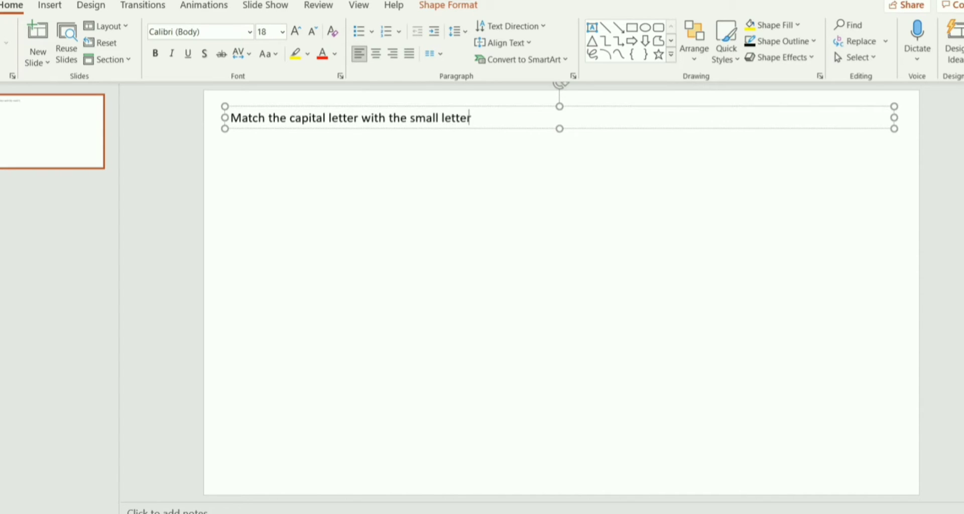
{"action": "left_click", "coordinate": [658, 129]}
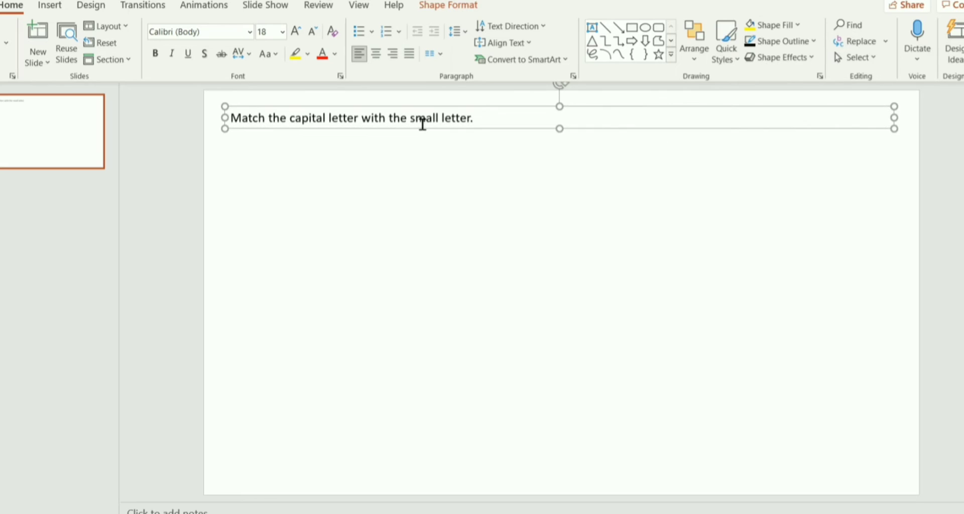
Set the instruction text's font size to 28 and centre it in its text box.
{"action": "left_click", "coordinate": [283, 32]}
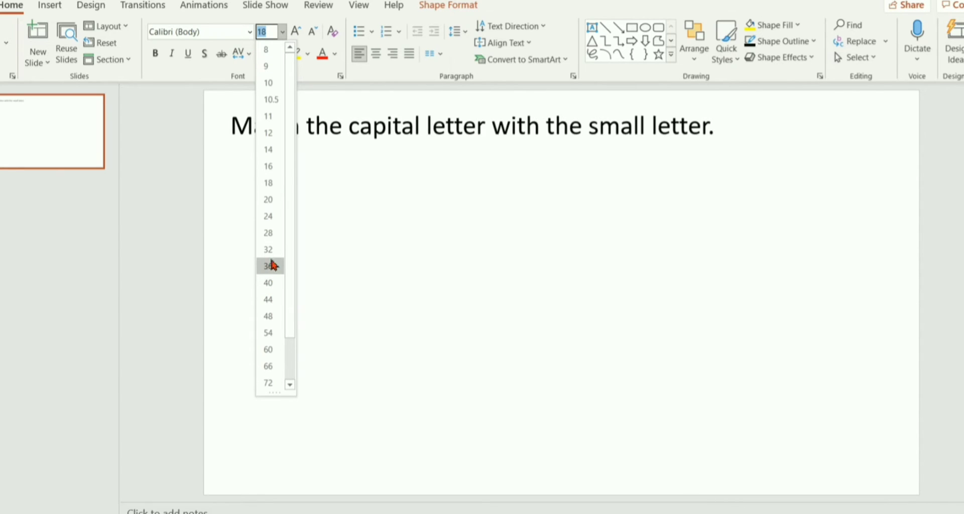
{"action": "left_click", "coordinate": [268, 232]}
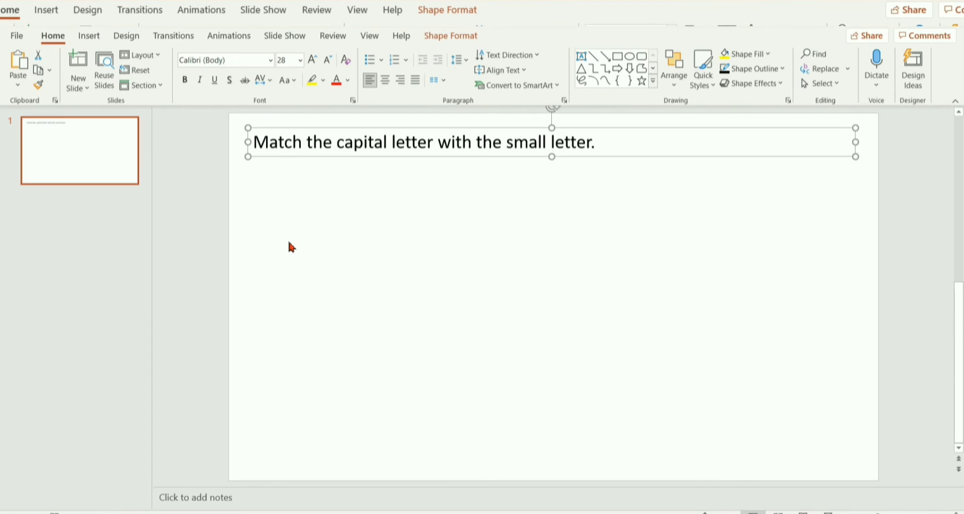
{"action": "left_click", "coordinate": [386, 80]}
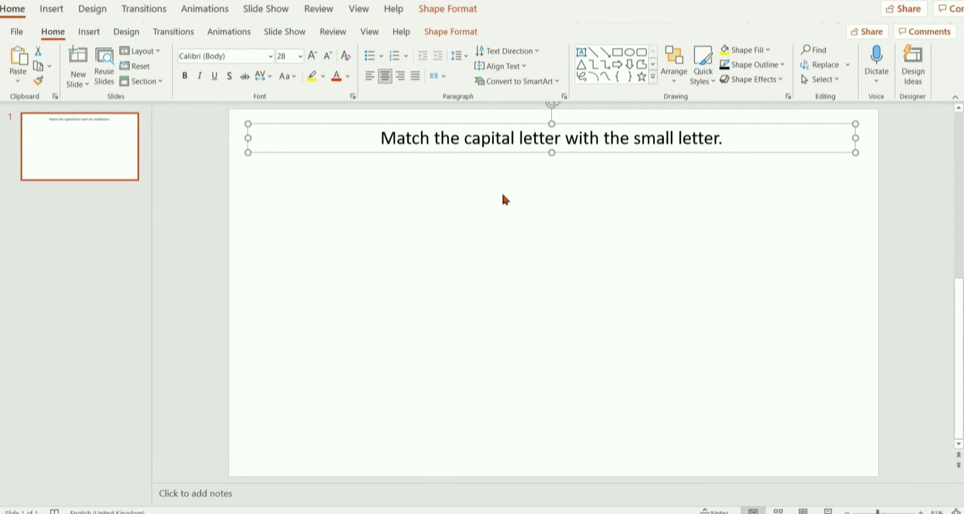
{"action": "left_click", "coordinate": [556, 193]}
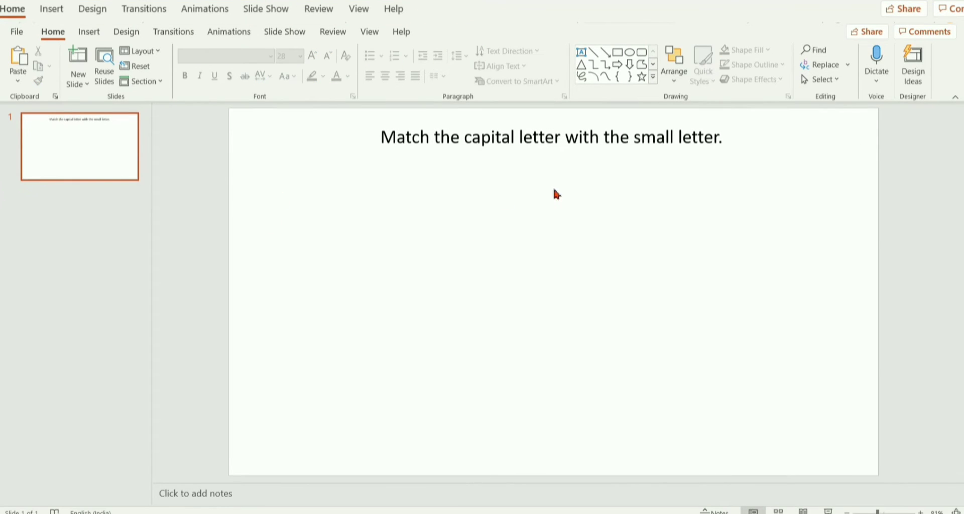
Add a black outline around the instruction text box.
{"action": "left_click", "coordinate": [452, 140]}
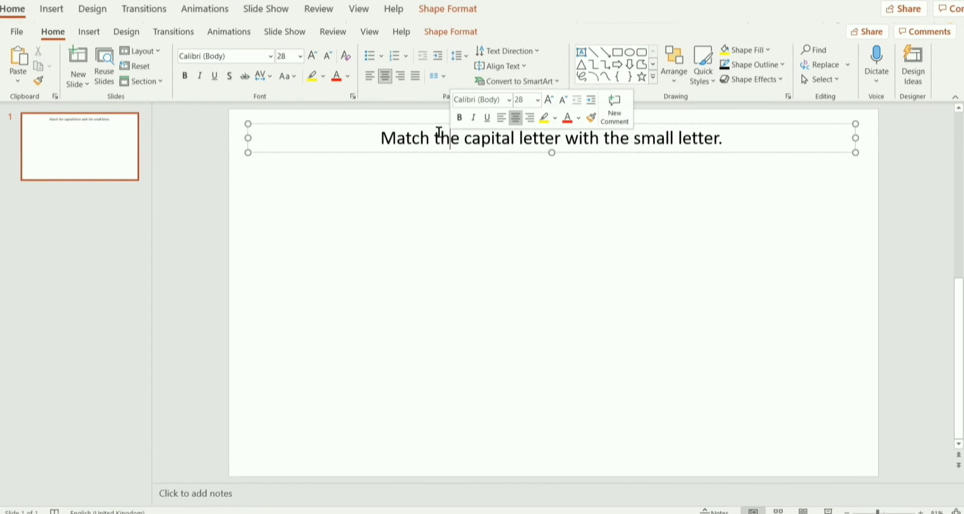
{"action": "left_click", "coordinate": [455, 32]}
{"action": "left_click", "coordinate": [445, 65]}
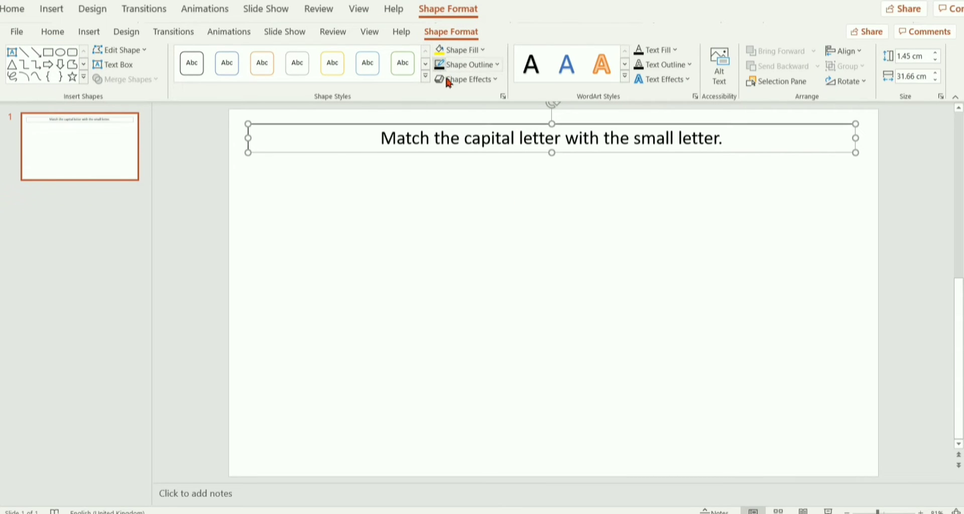
{"action": "left_click", "coordinate": [562, 282]}
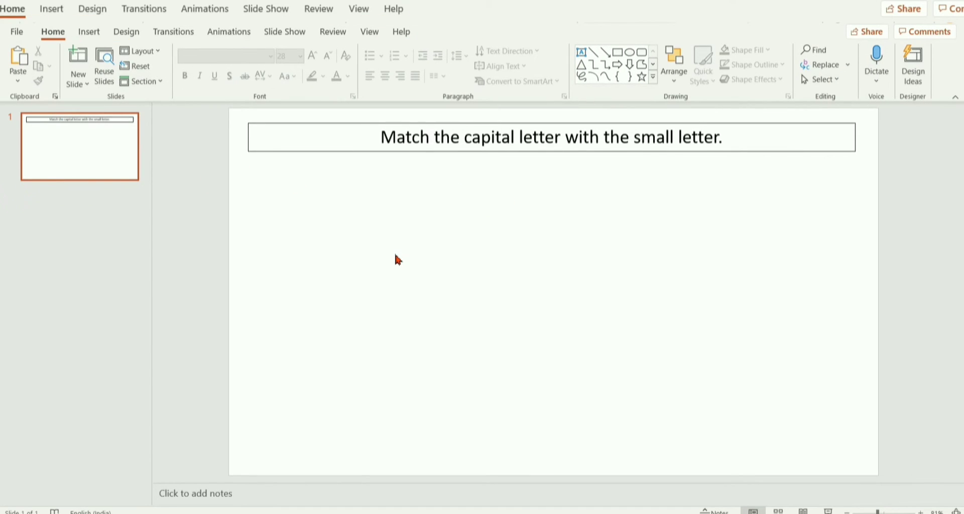
Insert a plain black WordArt letter "A" below the instruction box and select it.
{"action": "left_click", "coordinate": [89, 32]}
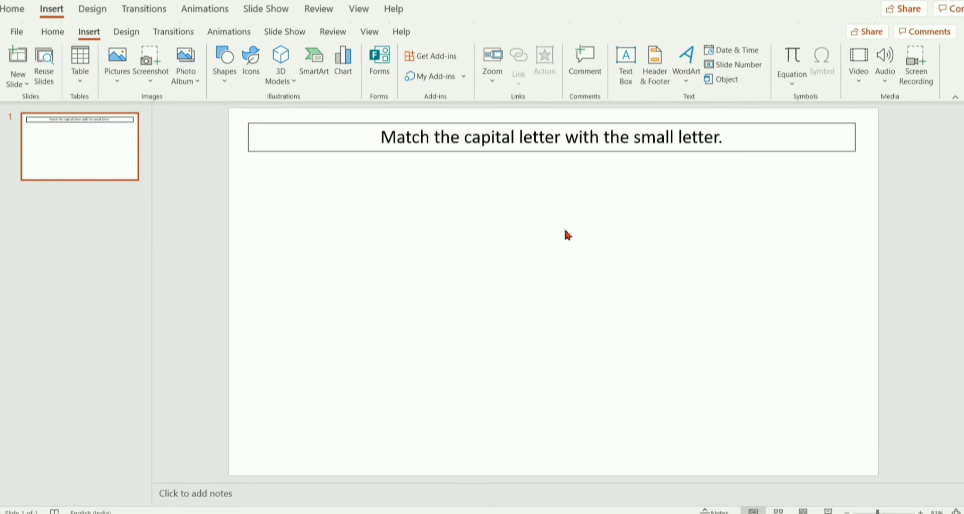
{"action": "left_click", "coordinate": [685, 83]}
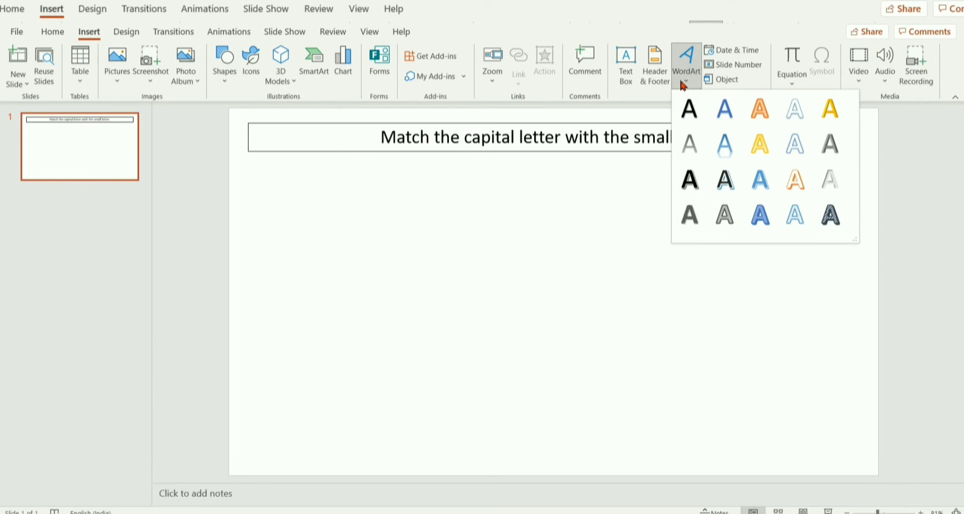
{"action": "left_click", "coordinate": [696, 120]}
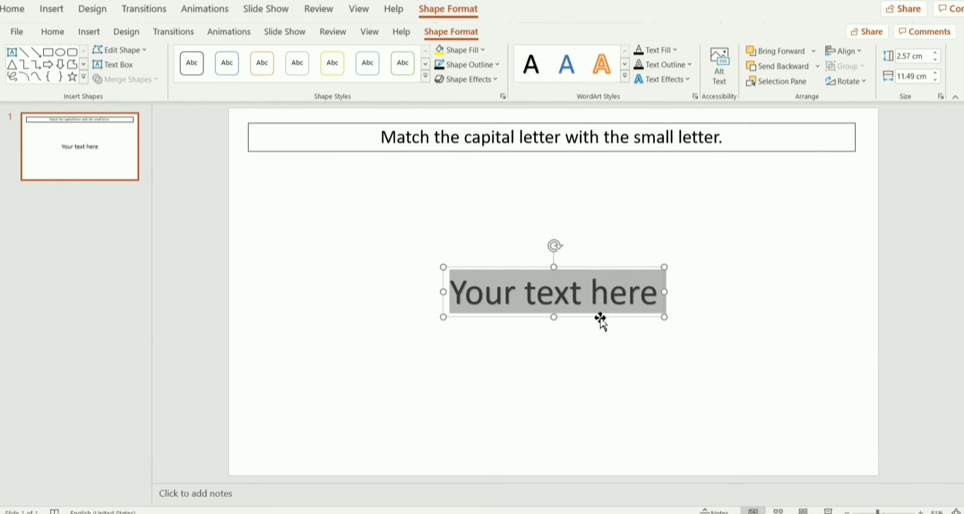
{"action": "type", "text": "A"}
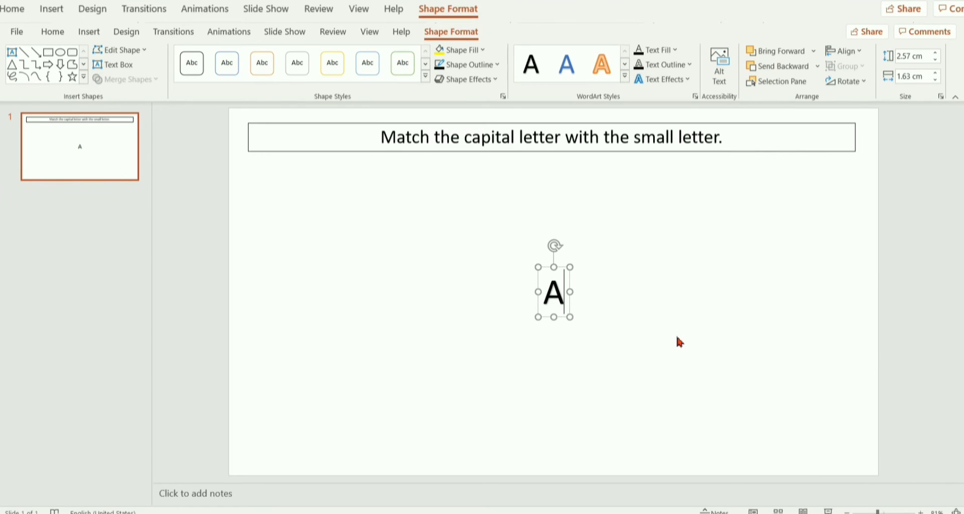
{"action": "left_click", "coordinate": [673, 341]}
{"action": "left_click", "coordinate": [551, 289]}
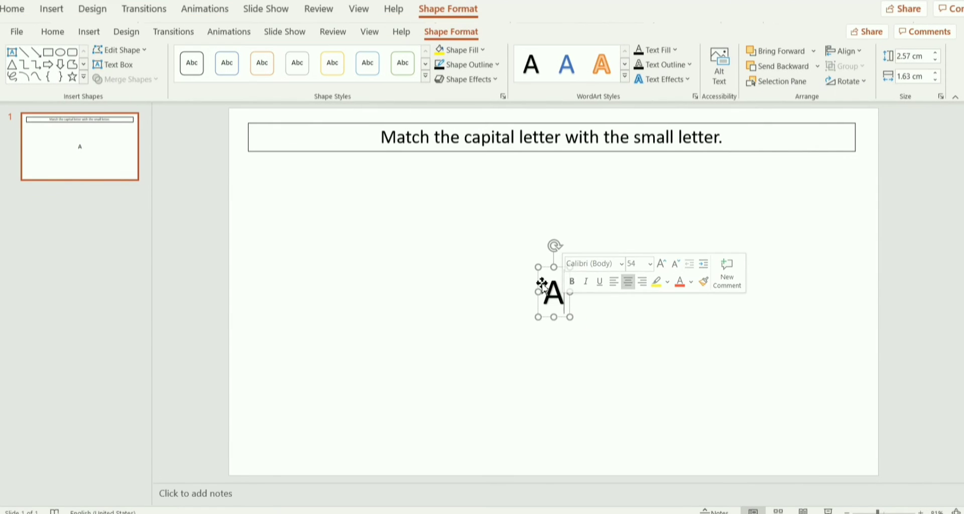
Set the font size of the WordArt letter "A" to 96.
{"action": "left_click", "coordinate": [51, 30]}
{"action": "left_click", "coordinate": [301, 57]}
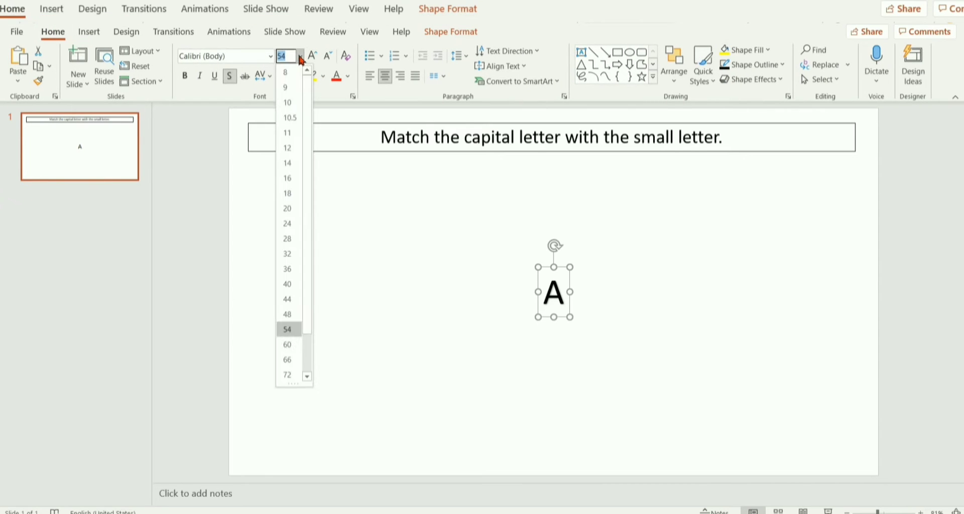
{"action": "left_click", "coordinate": [307, 377]}
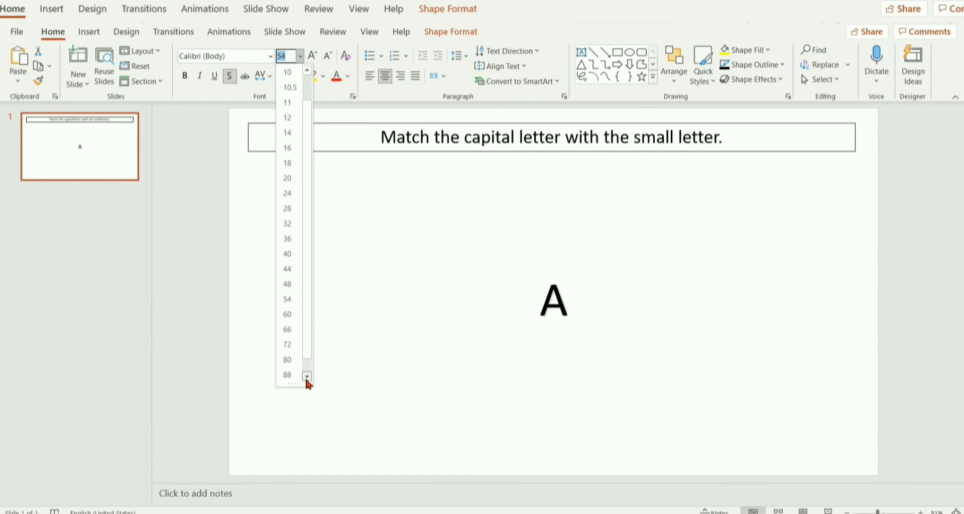
{"action": "left_click", "coordinate": [307, 377]}
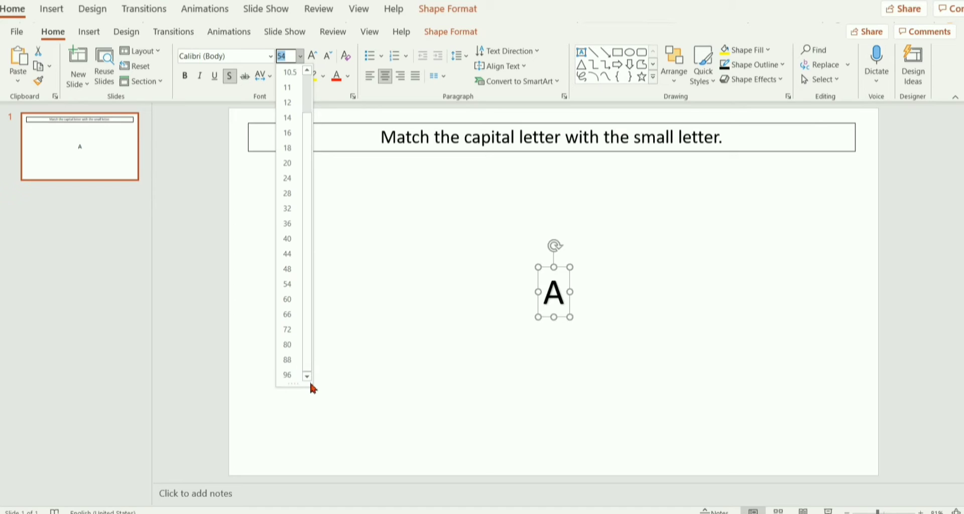
{"action": "left_click", "coordinate": [289, 375]}
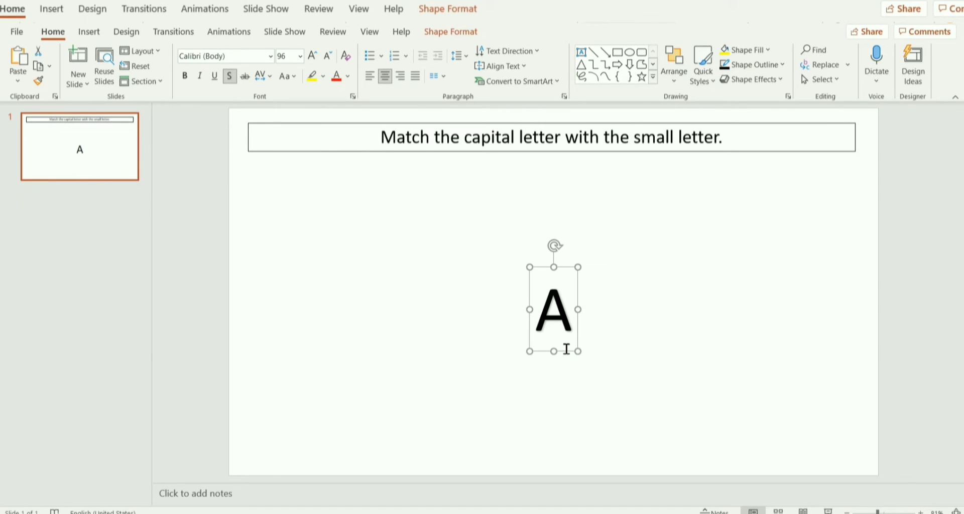
Move the letter "A" up to just below the instruction box, left of the slide's centre.
{"action": "left_click_drag", "start_coordinate": [573, 350], "coordinate": [414, 218]}
{"action": "left_click", "coordinate": [488, 312]}
{"action": "left_click", "coordinate": [416, 205]}
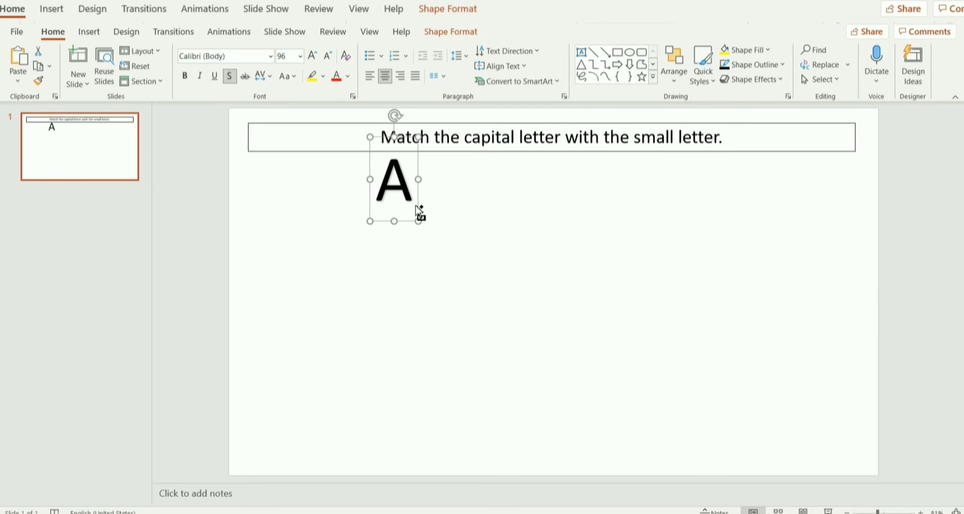
Paste two copies of the letter "A" and arrange them beneath the original as an evenly spaced column of three.
{"action": "left_click", "coordinate": [484, 301]}
{"action": "key", "text": "ctrl+v"}
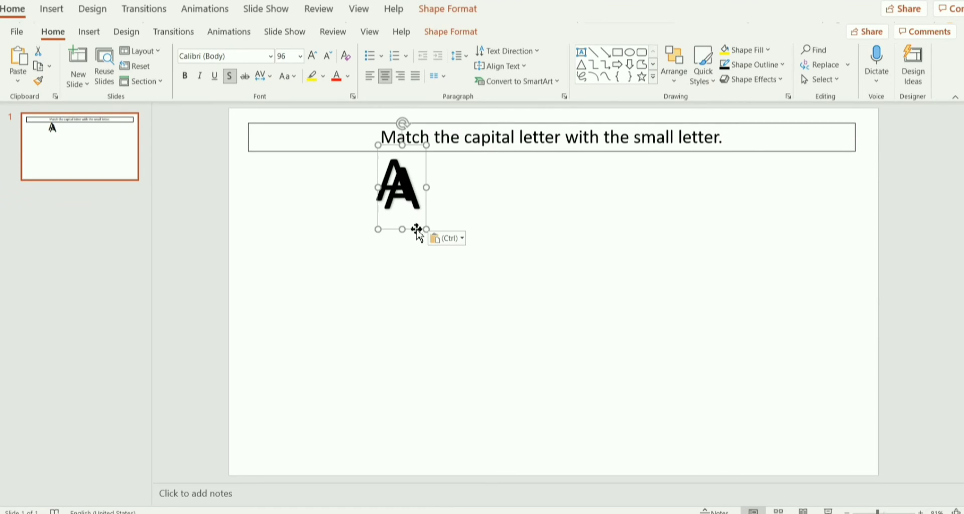
{"action": "left_click_drag", "start_coordinate": [416, 230], "coordinate": [409, 310]}
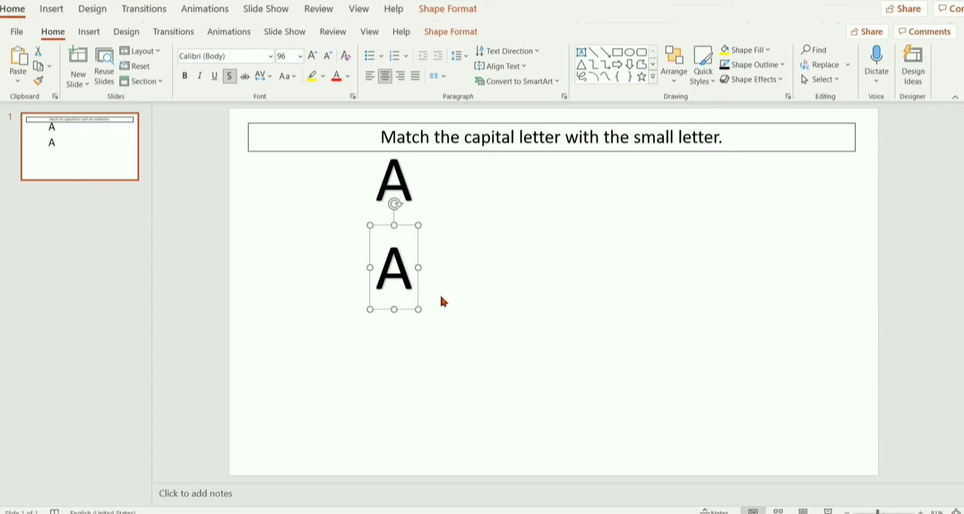
{"action": "key", "text": "ctrl+v"}
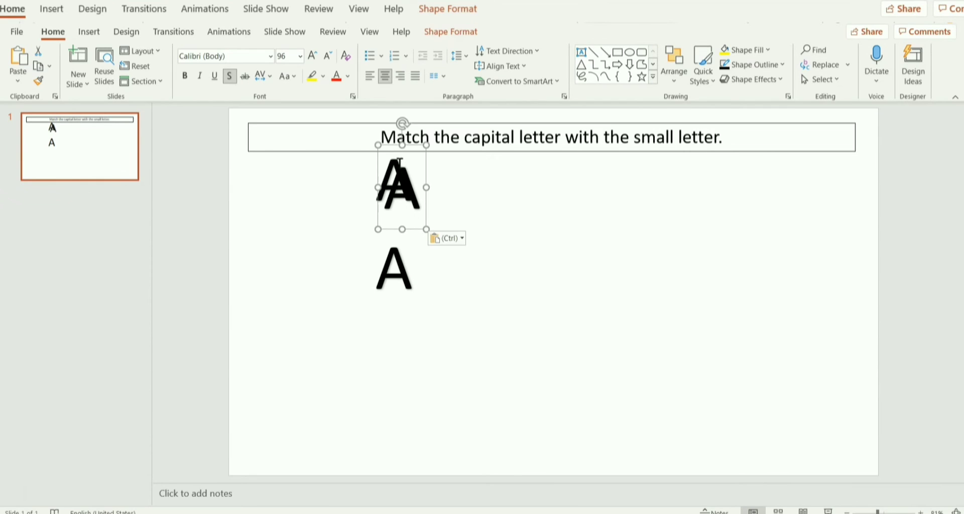
{"action": "left_click_drag", "start_coordinate": [426, 306], "coordinate": [420, 247]}
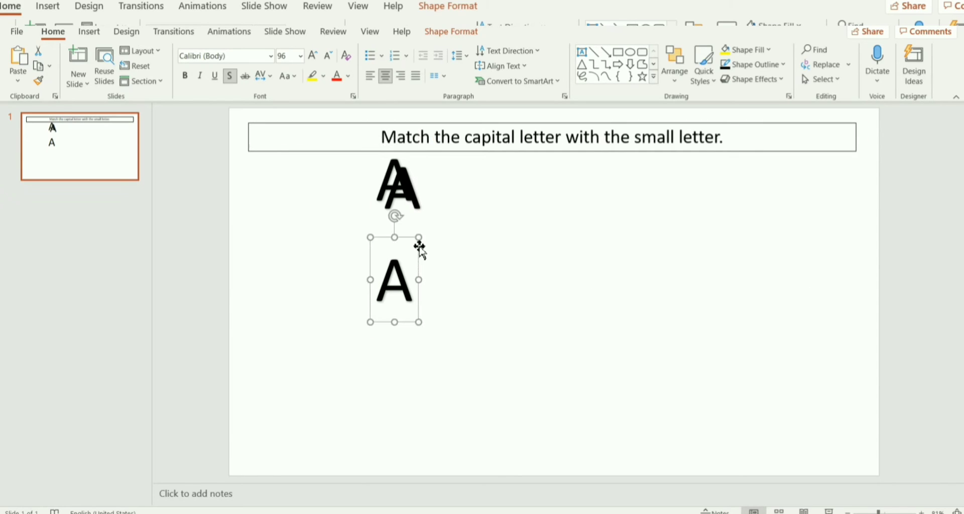
{"action": "left_click", "coordinate": [419, 196]}
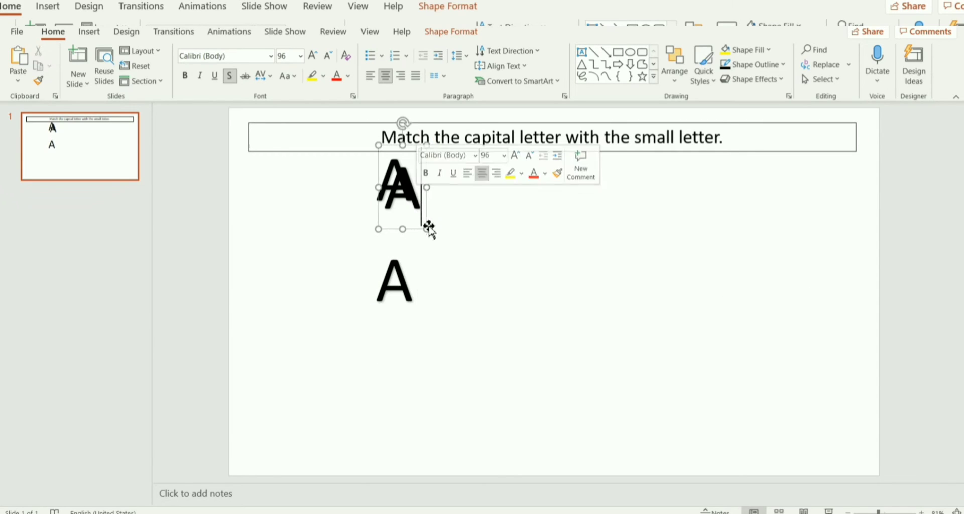
{"action": "left_click_drag", "start_coordinate": [417, 233], "coordinate": [408, 435]}
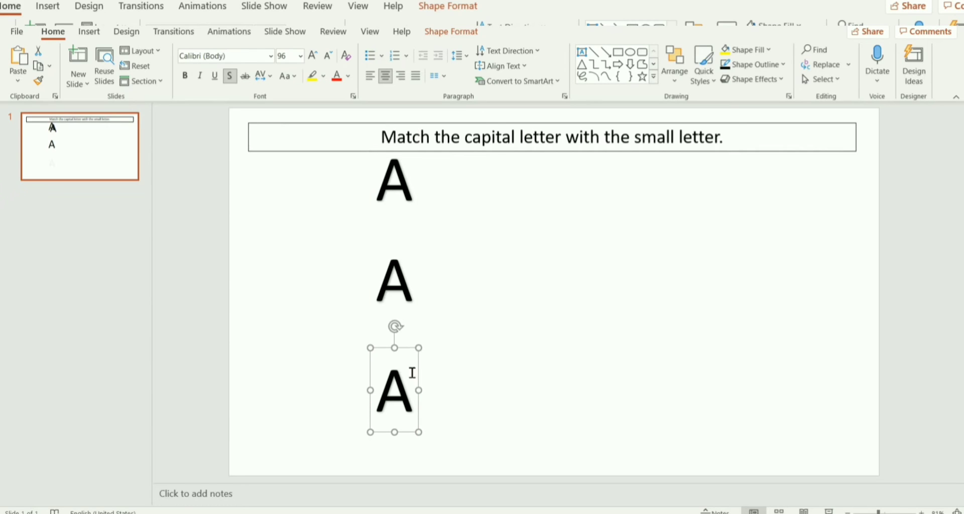
{"action": "left_click", "coordinate": [408, 302]}
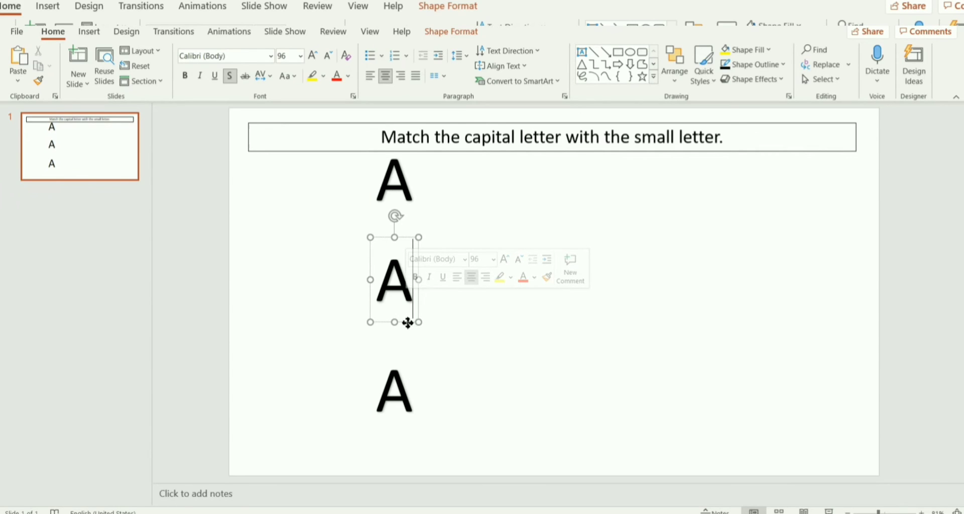
{"action": "left_click_drag", "start_coordinate": [408, 323], "coordinate": [408, 327]}
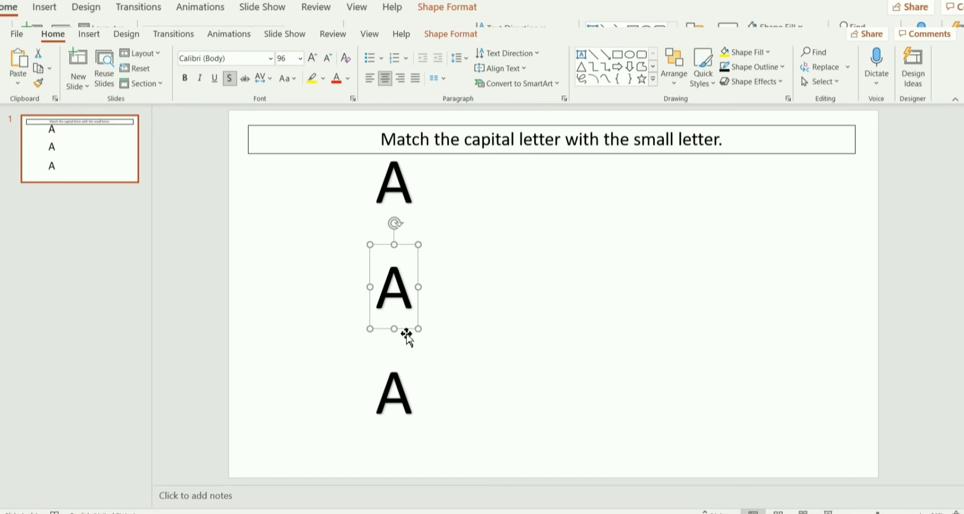
Change the second letter in the column to "D" and the third letter to "F".
{"action": "left_click", "coordinate": [413, 297]}
{"action": "key", "text": "BackSpace"}
{"action": "type", "text": "d"}
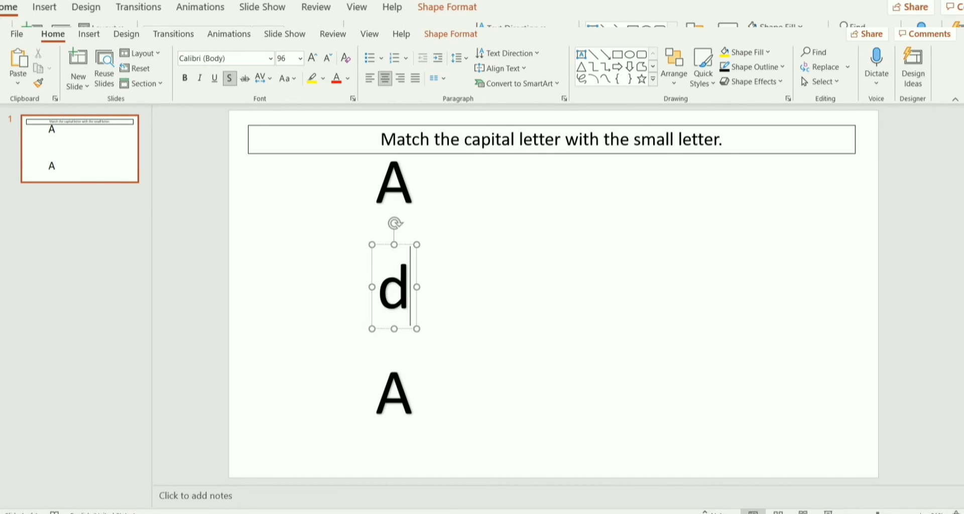
{"action": "key", "text": "BackSpace"}
{"action": "type", "text": "D"}
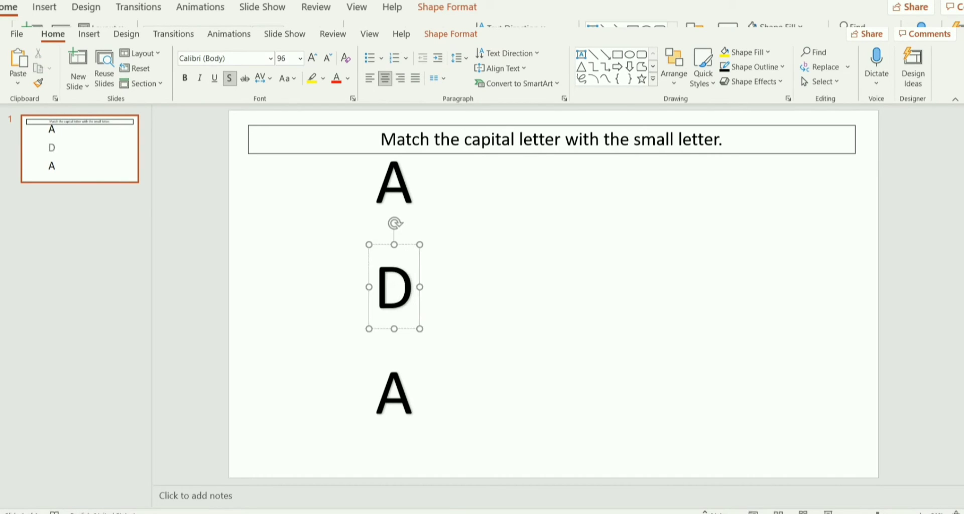
{"action": "left_click", "coordinate": [411, 408]}
{"action": "key", "text": "BackSpace"}
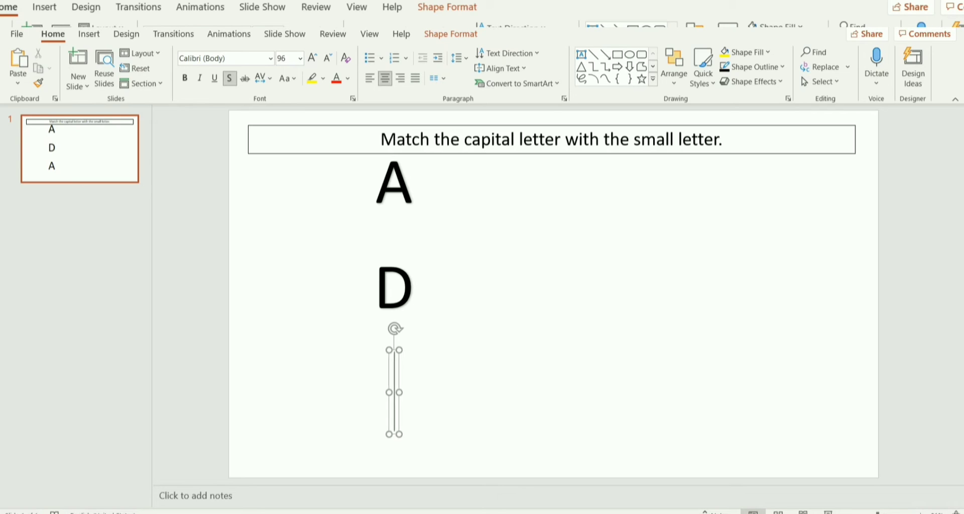
{"action": "type", "text": "F"}
{"action": "left_click", "coordinate": [444, 408]}
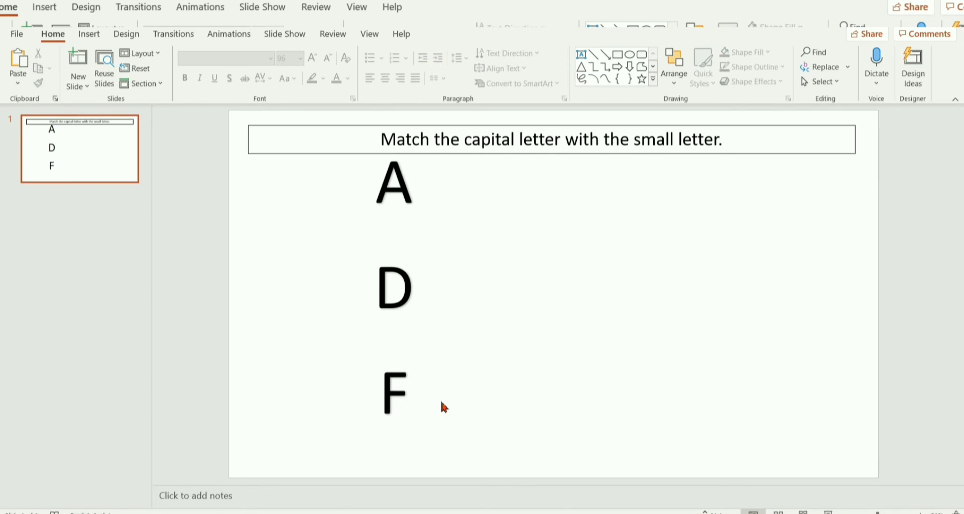
Paste another copy of the "A" on the right half of the slide, level with the first row, and change it to "f".
{"action": "key", "text": "ctrl+v"}
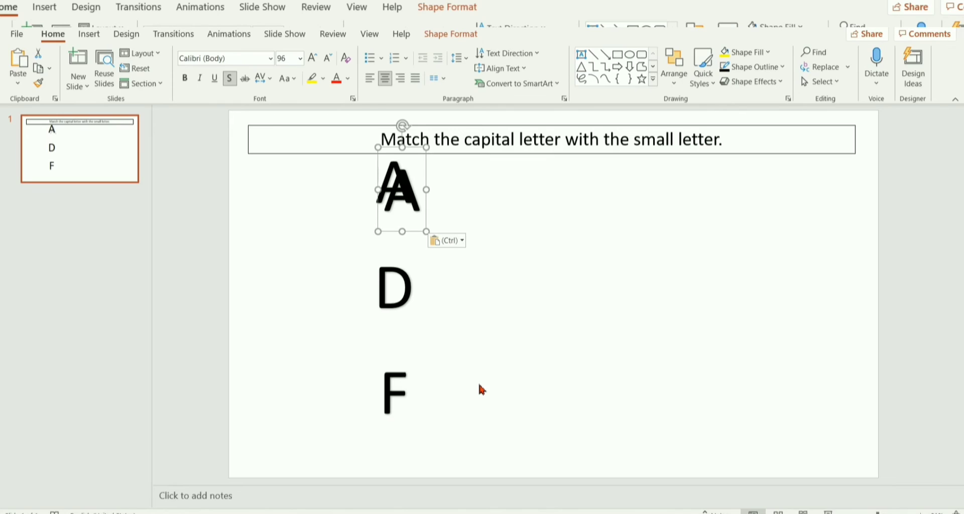
{"action": "left_click_drag", "start_coordinate": [413, 231], "coordinate": [671, 224]}
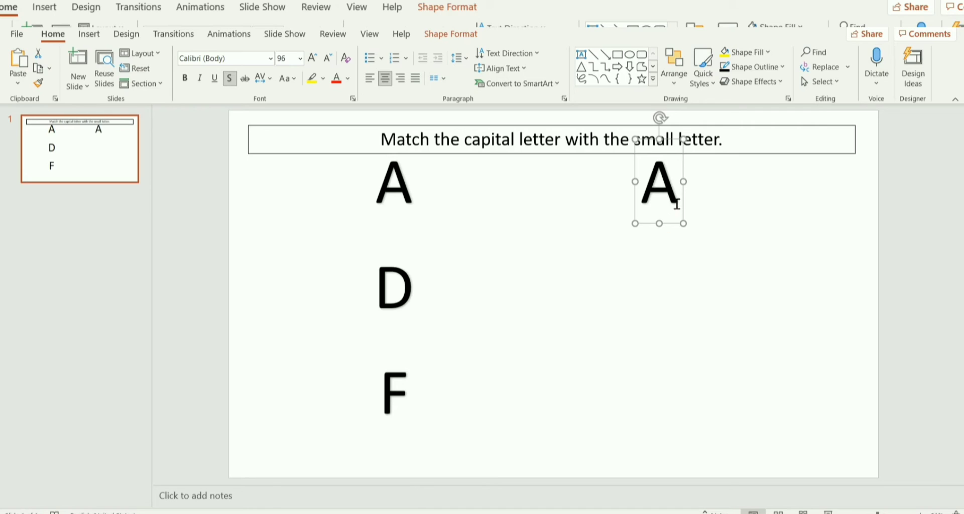
{"action": "double_click", "coordinate": [678, 204]}
{"action": "key", "text": "BackSpace"}
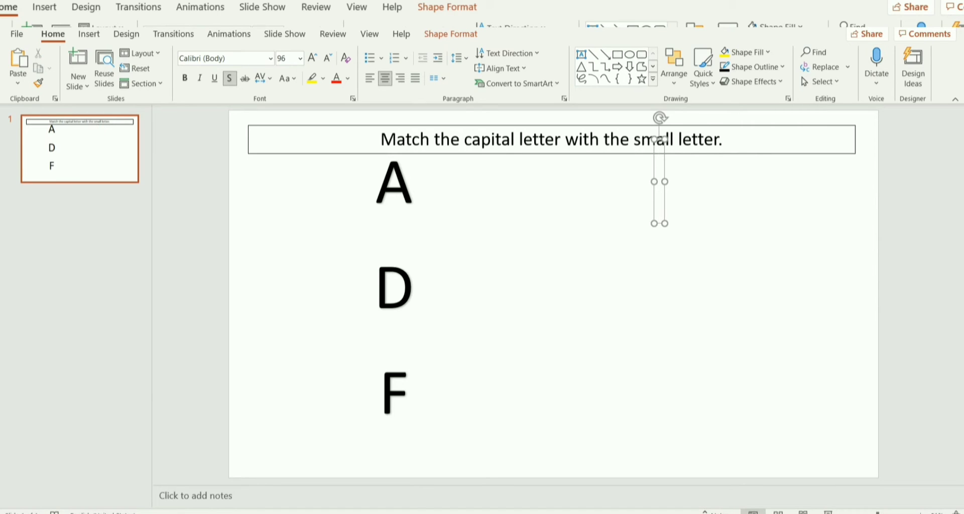
{"action": "type", "text": "f"}
{"action": "left_click", "coordinate": [710, 253]}
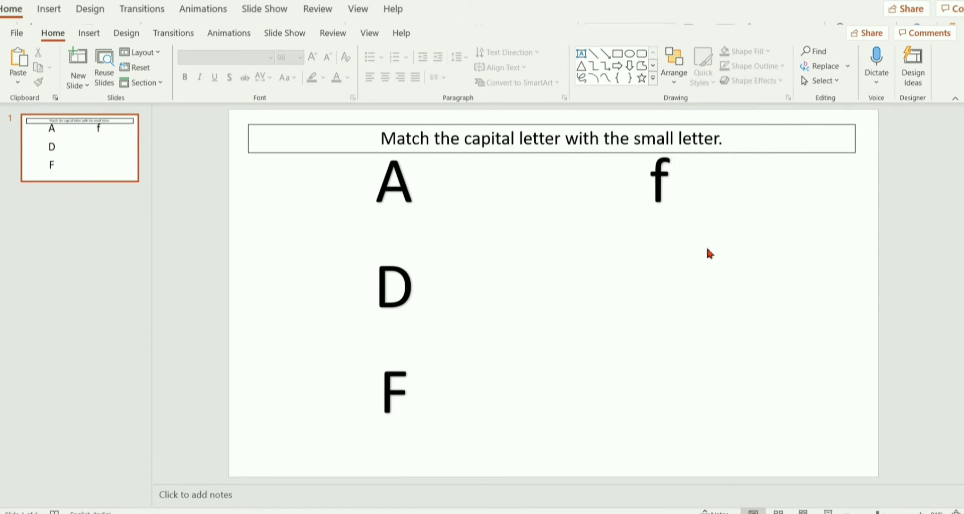
Place a copy of the "f" beneath it, level with the "D", and change it to "a".
{"action": "left_click_drag", "start_coordinate": [654, 193], "coordinate": [667, 324]}
{"action": "left_click", "coordinate": [667, 223]}
{"action": "left_click", "coordinate": [682, 312]}
{"action": "key", "text": "ctrl+v"}
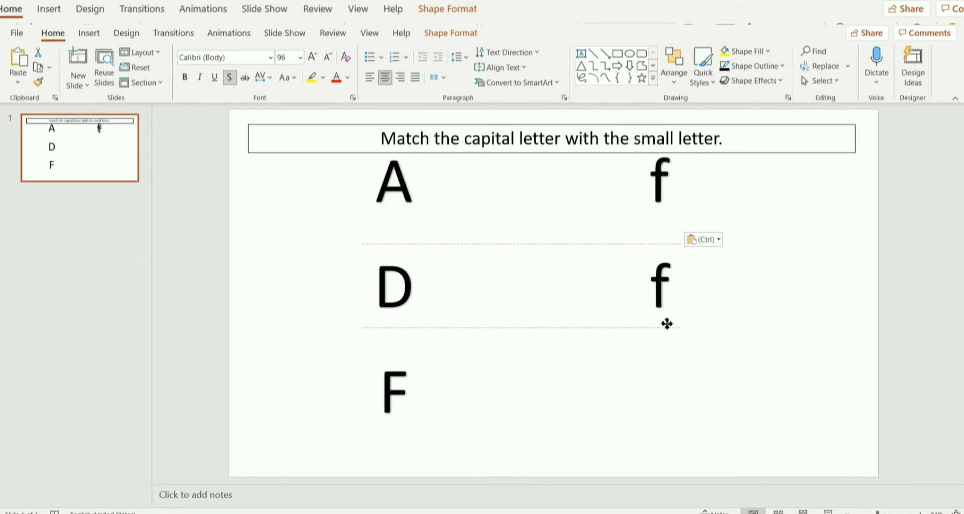
{"action": "left_click", "coordinate": [671, 281]}
{"action": "key", "text": "BackSpace"}
{"action": "type", "text": "a"}
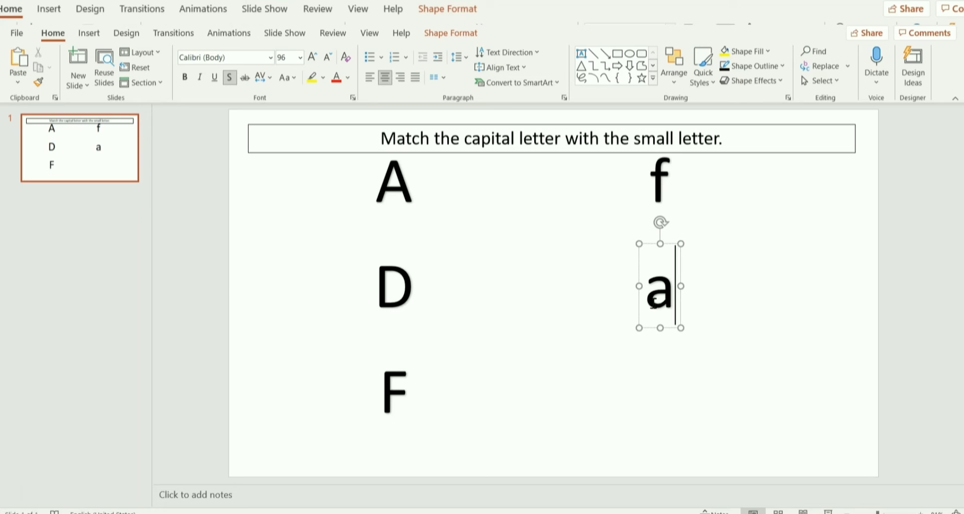
Set the font of the small letter "a" to Comic Sans MS.
{"action": "left_click", "coordinate": [639, 270]}
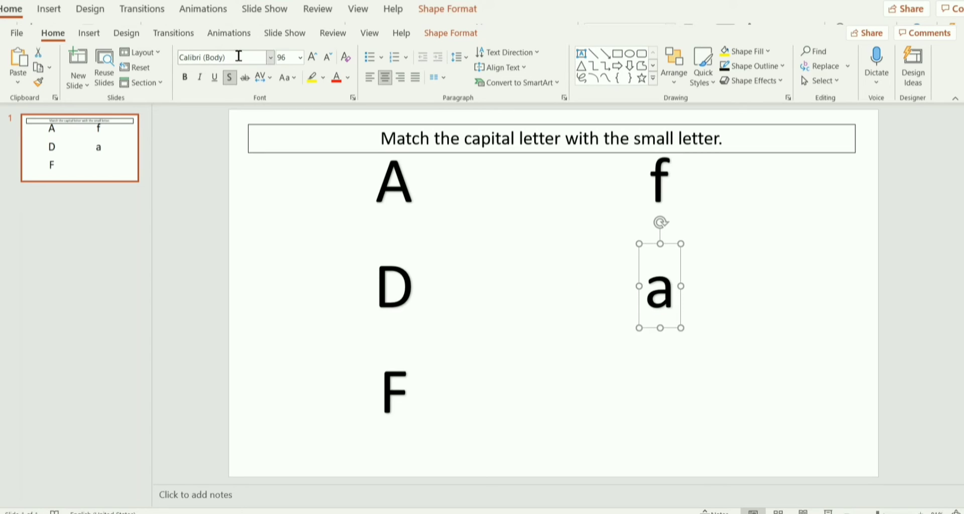
{"action": "left_click", "coordinate": [273, 62]}
{"action": "left_click", "coordinate": [237, 62]}
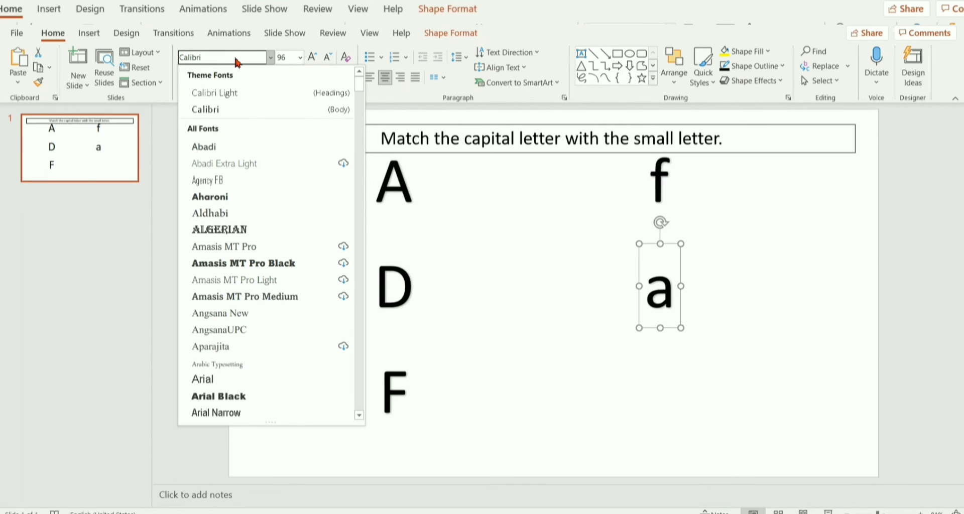
{"action": "key", "text": "BackSpace"}
{"action": "key", "text": "BackSpace"}
{"action": "type", "text": "omic Sans MS"}
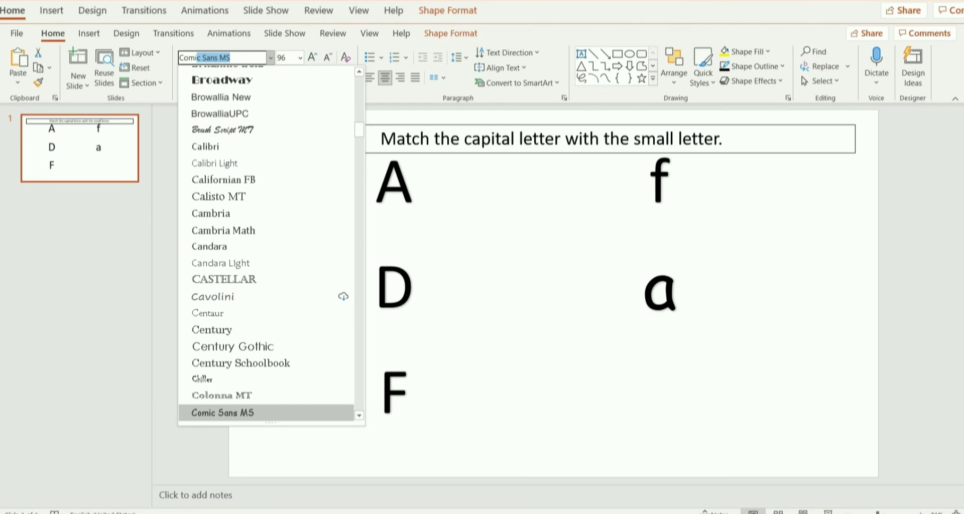
{"action": "key", "text": "Return"}
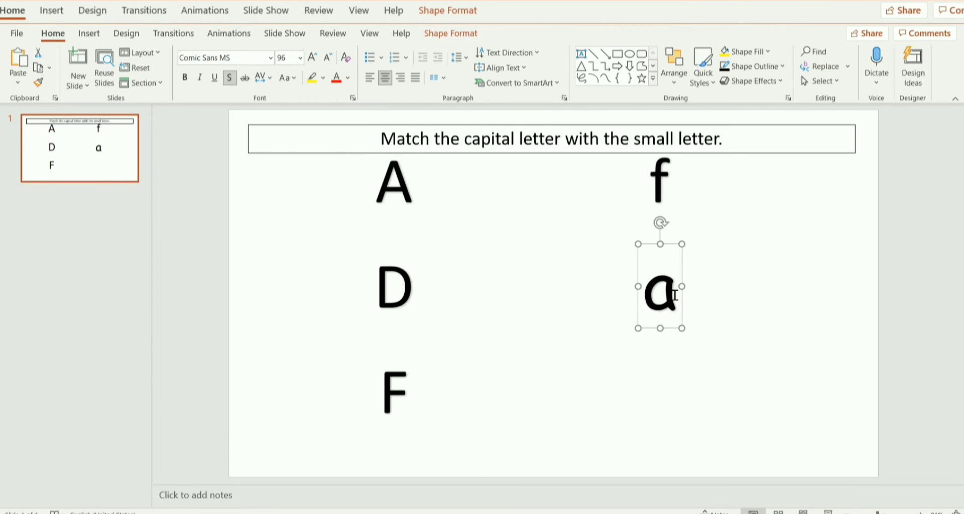
Paste another "f" level with the "F", change it to "d", and nudge it into line with the right column.
{"action": "left_click", "coordinate": [724, 317]}
{"action": "key", "text": "ctrl+v"}
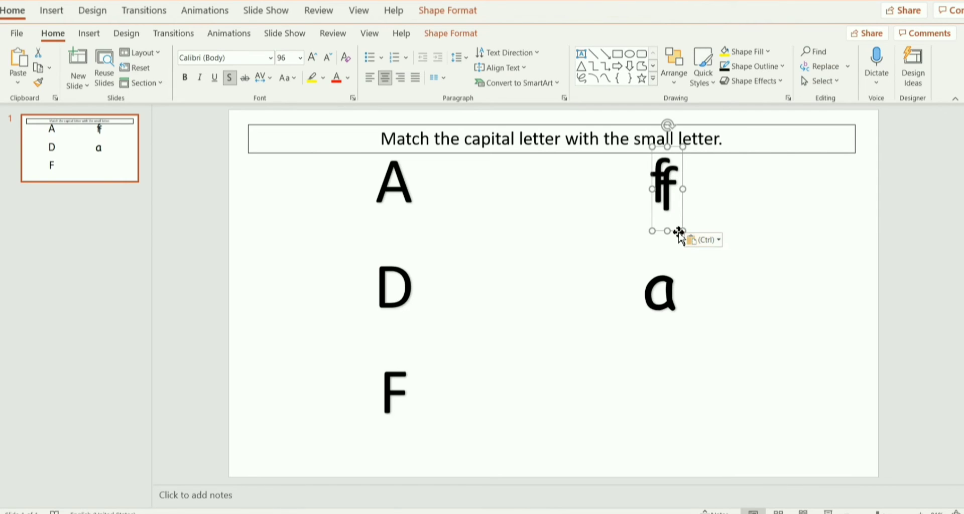
{"action": "left_click_drag", "start_coordinate": [679, 232], "coordinate": [667, 437]}
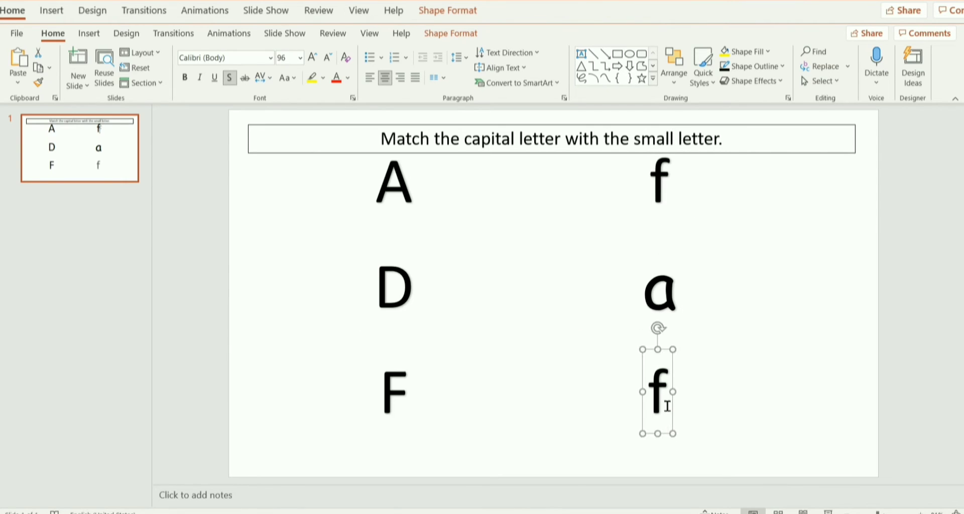
{"action": "left_click", "coordinate": [667, 406]}
{"action": "key", "text": "BackSpace"}
{"action": "type", "text": "d"}
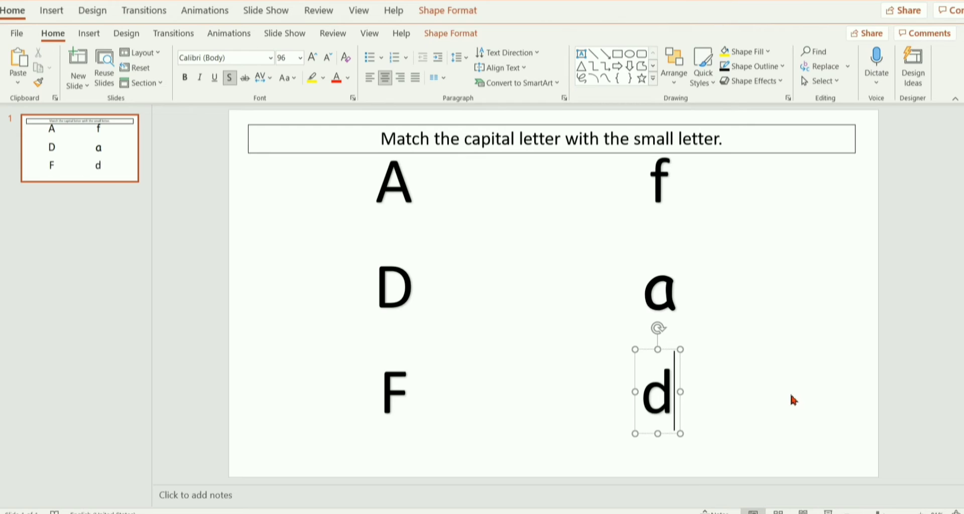
{"action": "left_click", "coordinate": [791, 400]}
{"action": "left_click", "coordinate": [681, 411]}
{"action": "left_click_drag", "start_coordinate": [667, 434], "coordinate": [675, 433]}
{"action": "left_click", "coordinate": [760, 397]}
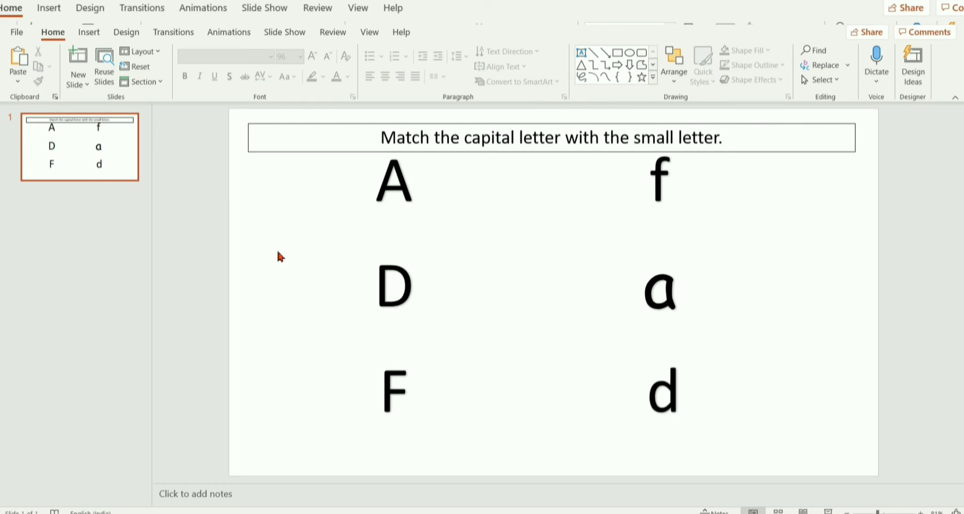
Draw a small oval dot about 0.34 cm high and 0.39 cm wide just right of the capital "A".
{"action": "left_click", "coordinate": [89, 32]}
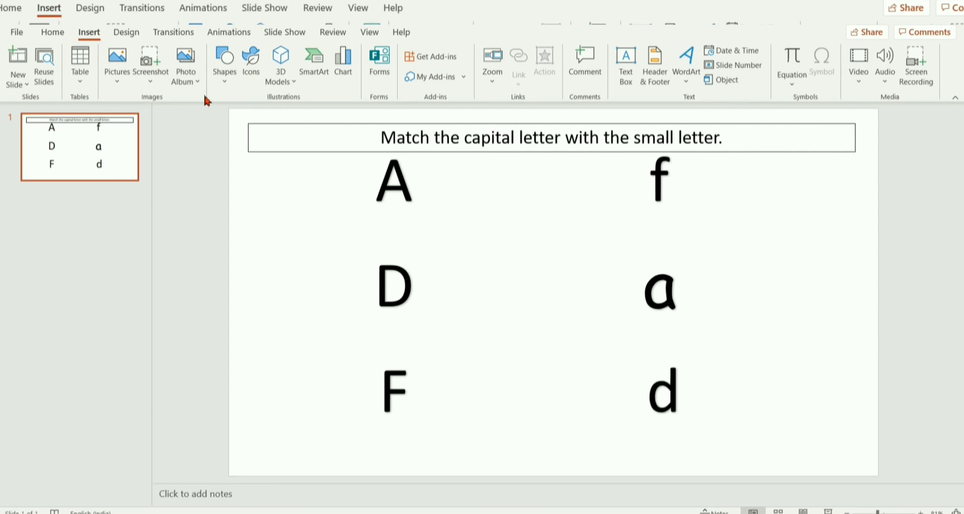
{"action": "left_click", "coordinate": [224, 88]}
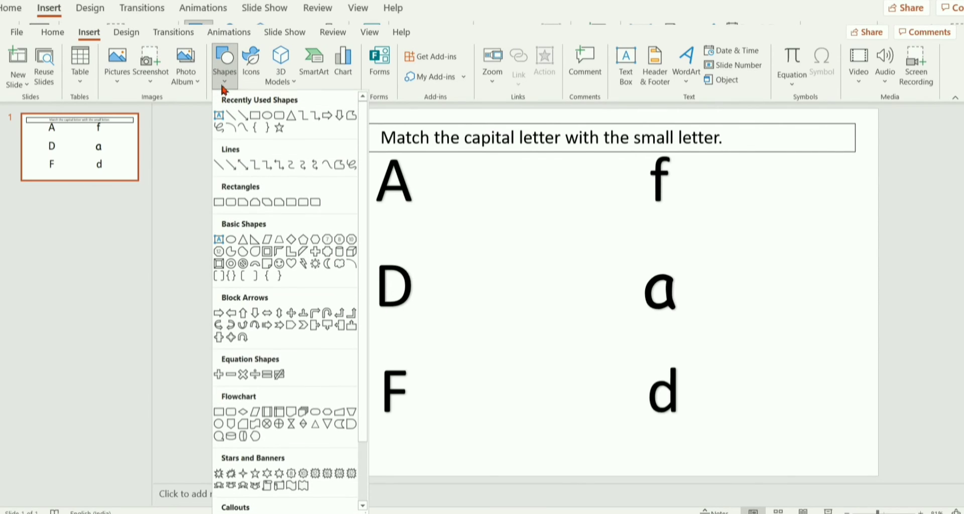
{"action": "left_click", "coordinate": [266, 116]}
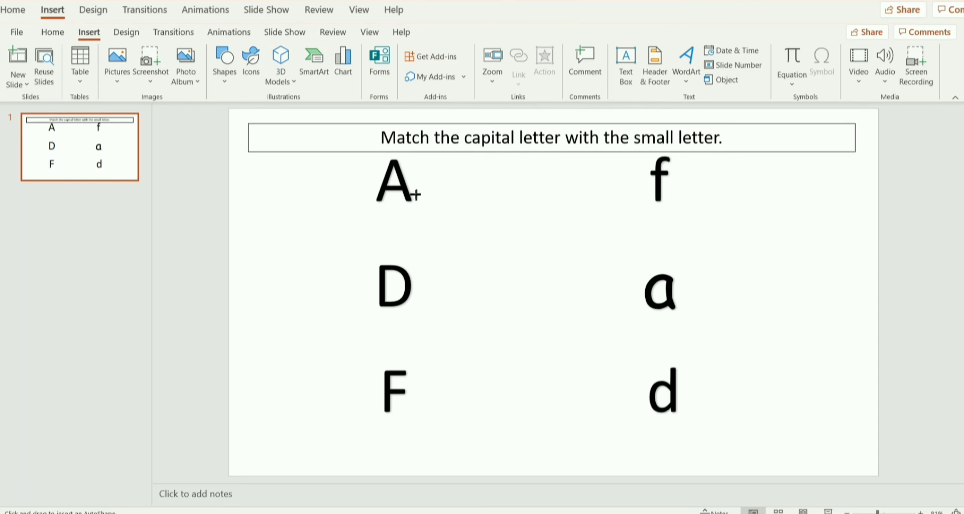
{"action": "left_click_drag", "start_coordinate": [418, 197], "coordinate": [427, 205]}
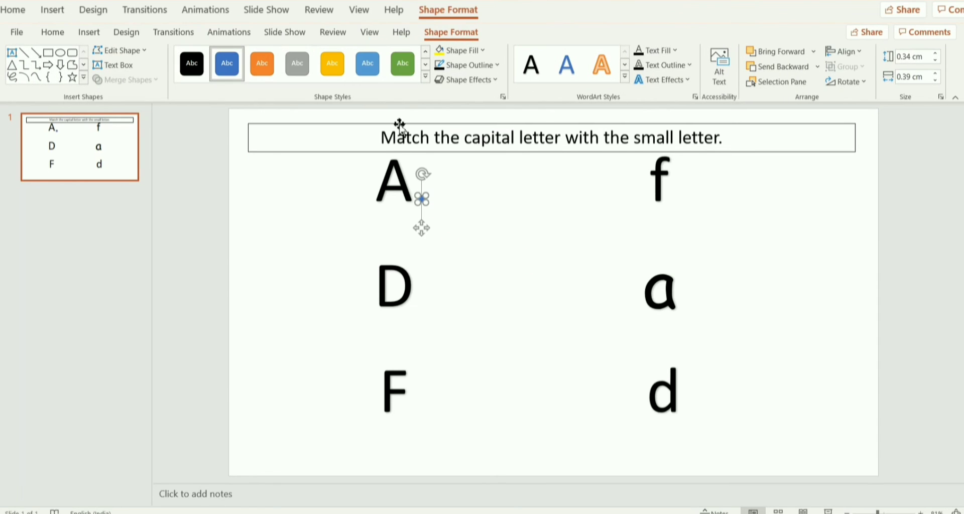
Fill the dot beside the capital "A" with red and place a copy of it just left of the small "a".
{"action": "left_click", "coordinate": [456, 52]}
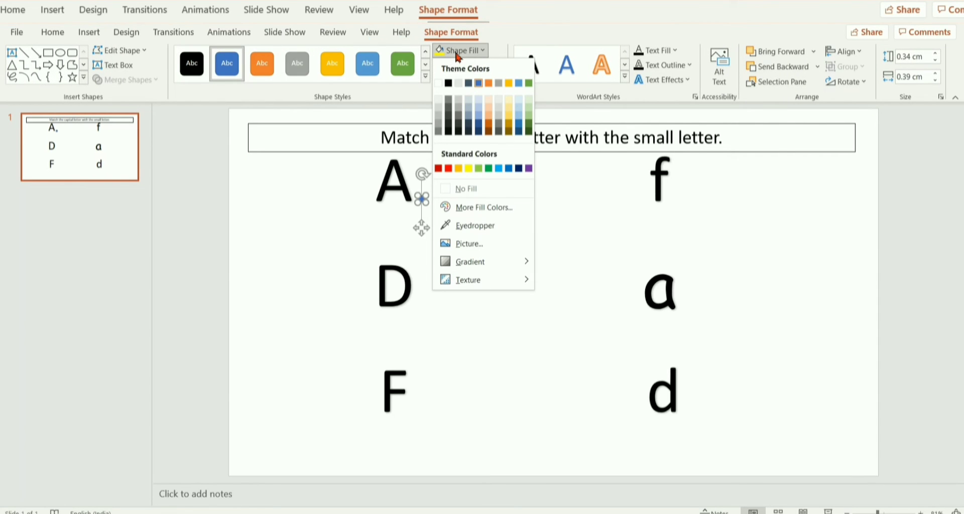
{"action": "left_click", "coordinate": [448, 169]}
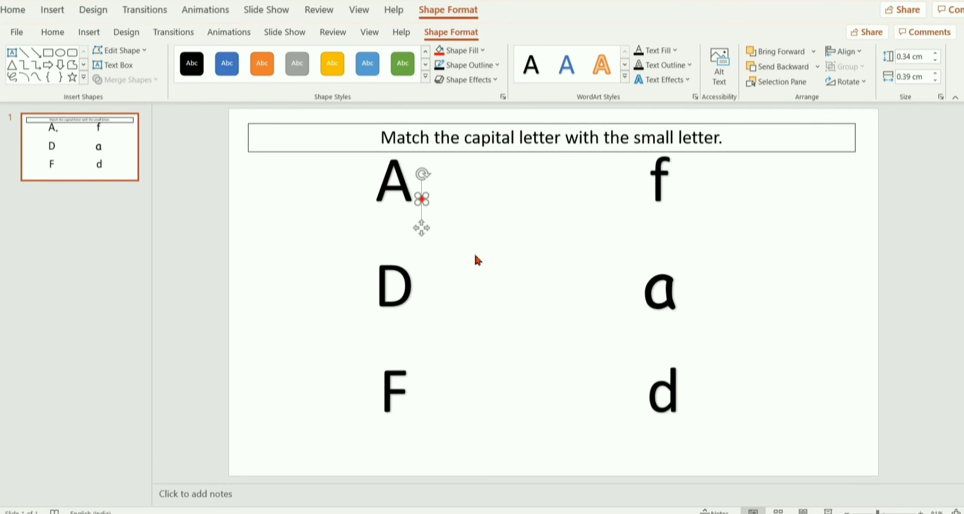
{"action": "key", "text": "ctrl+v"}
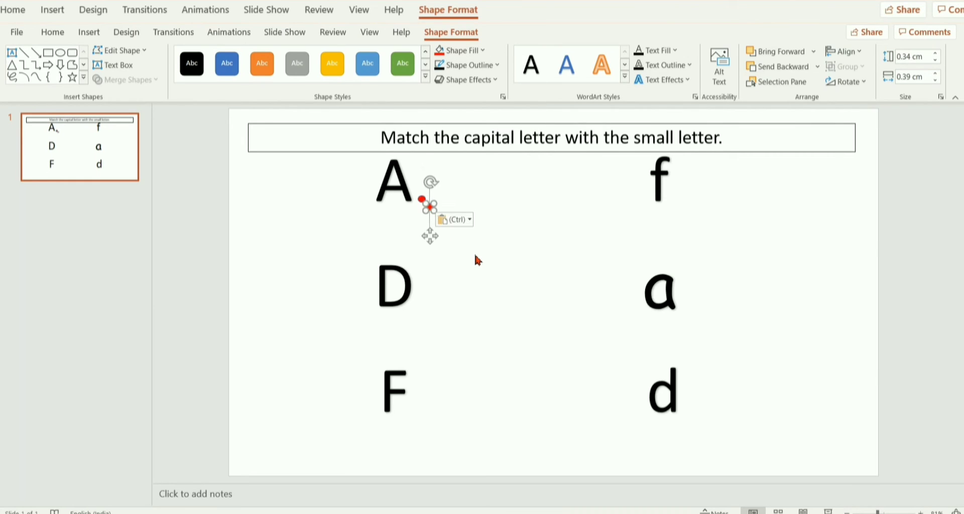
{"action": "left_click_drag", "start_coordinate": [431, 235], "coordinate": [639, 325]}
{"action": "left_click", "coordinate": [560, 364]}
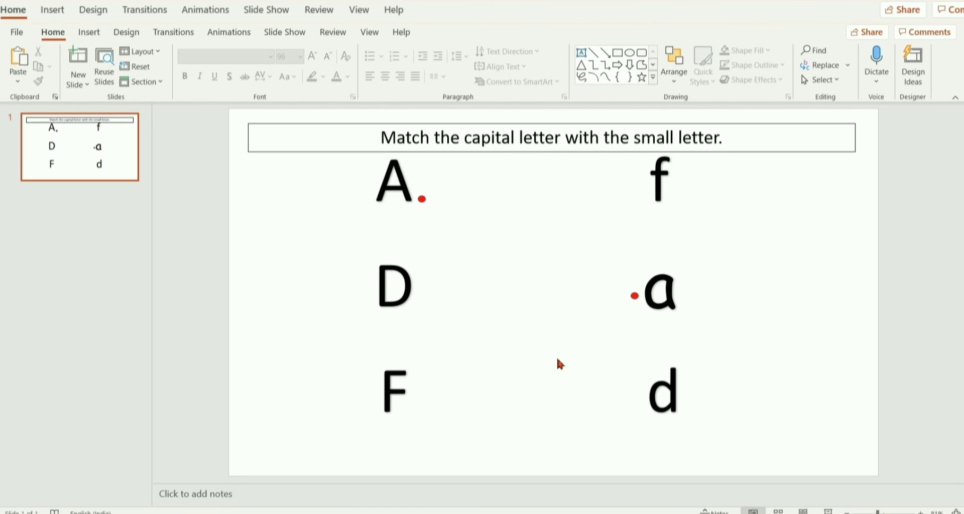
Place copies of the red dot just right of the capital "D" and just left of the small "d".
{"action": "key", "text": "ctrl+v"}
{"action": "left_click_drag", "start_coordinate": [431, 232], "coordinate": [422, 321]}
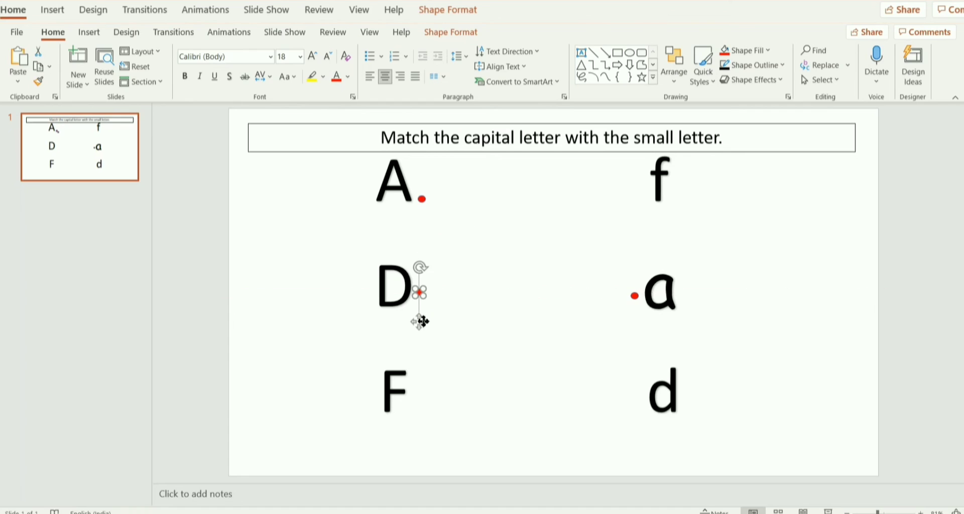
{"action": "left_click", "coordinate": [515, 397]}
{"action": "key", "text": "ctrl+v"}
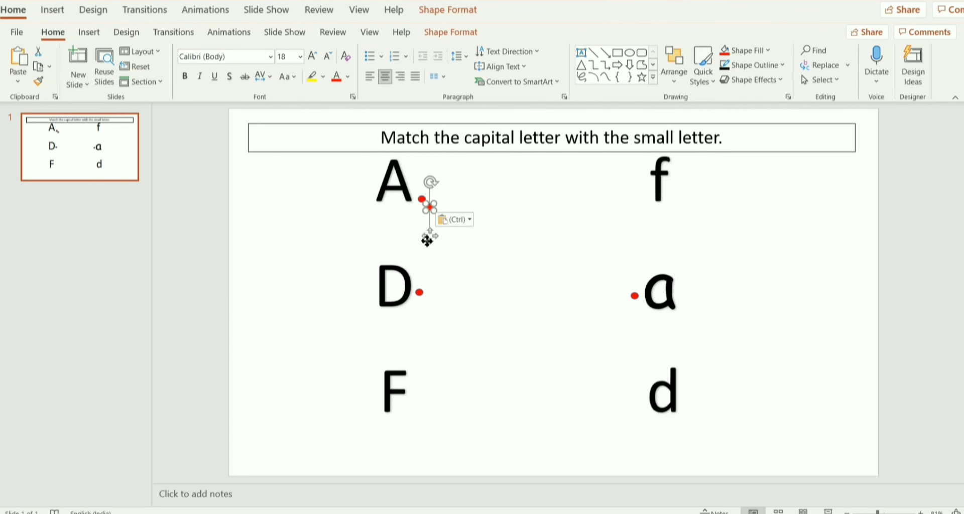
{"action": "left_click_drag", "start_coordinate": [427, 241], "coordinate": [633, 431]}
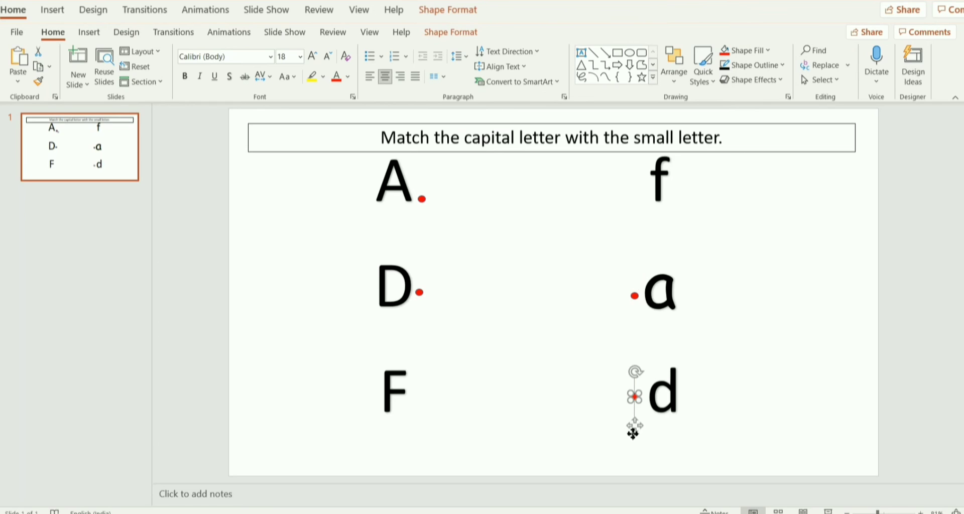
{"action": "left_click", "coordinate": [566, 427]}
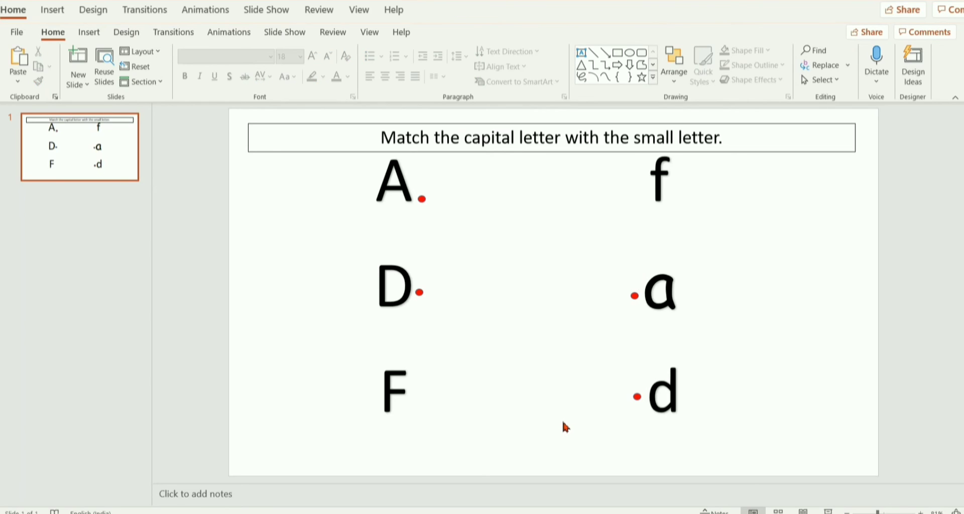
Place another copy of the red dot just right of the capital "F".
{"action": "key", "text": "ctrl+v"}
{"action": "left_click_drag", "start_coordinate": [435, 236], "coordinate": [420, 430]}
{"action": "left_click", "coordinate": [489, 439]}
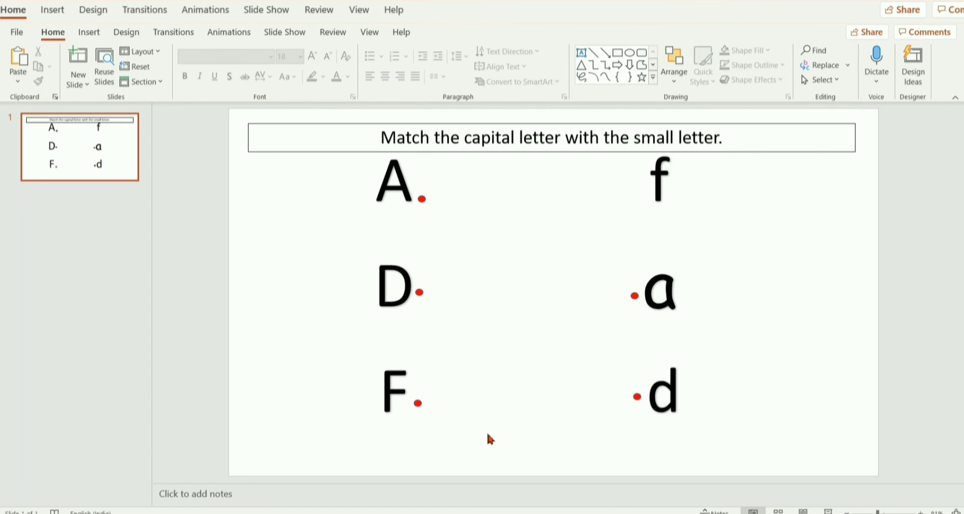